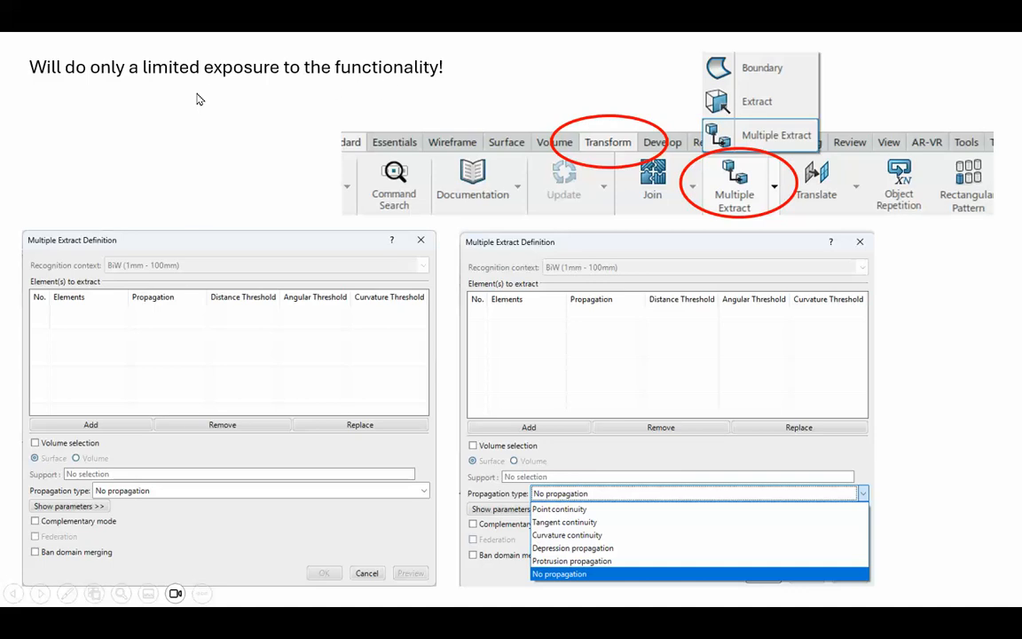
{"action": "key", "text": "Right"}
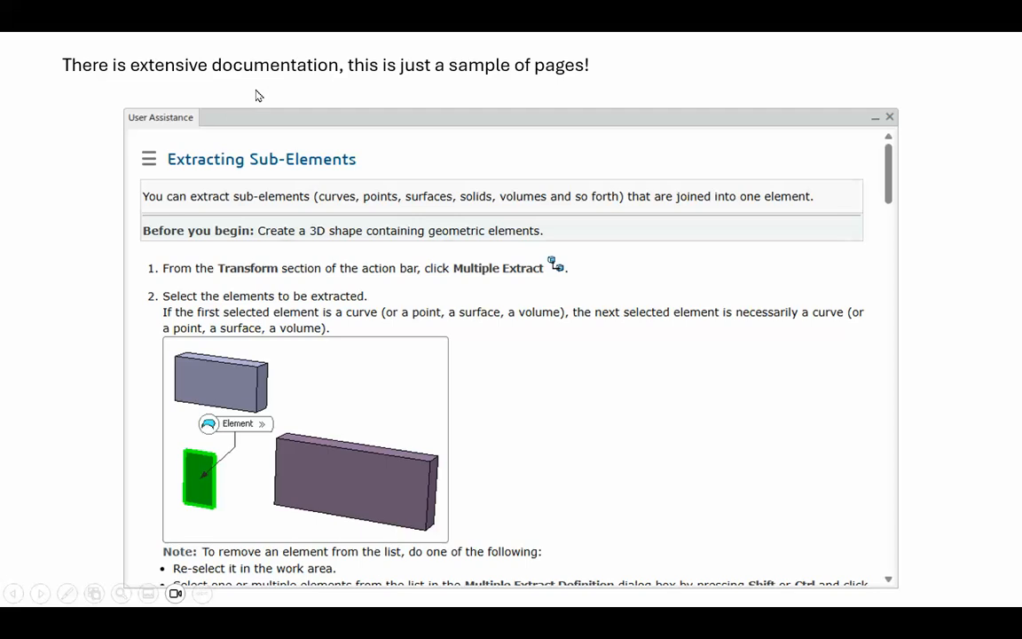
{"action": "left_click", "coordinate": [258, 96]}
{"action": "left_click", "coordinate": [258, 95]}
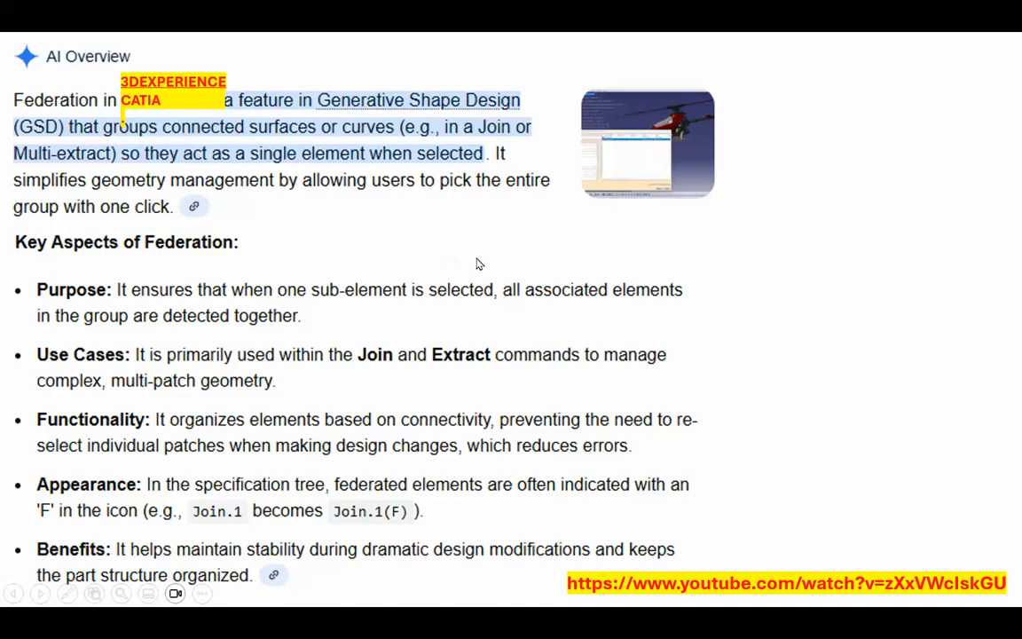
{"action": "left_click", "coordinate": [837, 284]}
{"action": "left_click", "coordinate": [834, 284]}
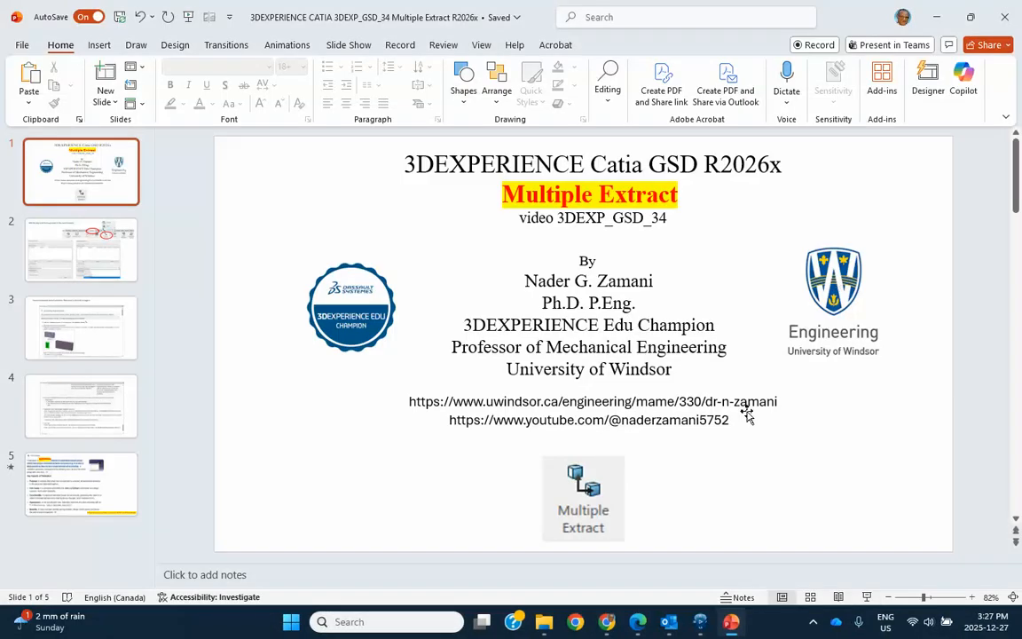
Switch to 3DEXPERIENCE CATIA and open a new sketch on the xy plane.
{"action": "left_click", "coordinate": [700, 621]}
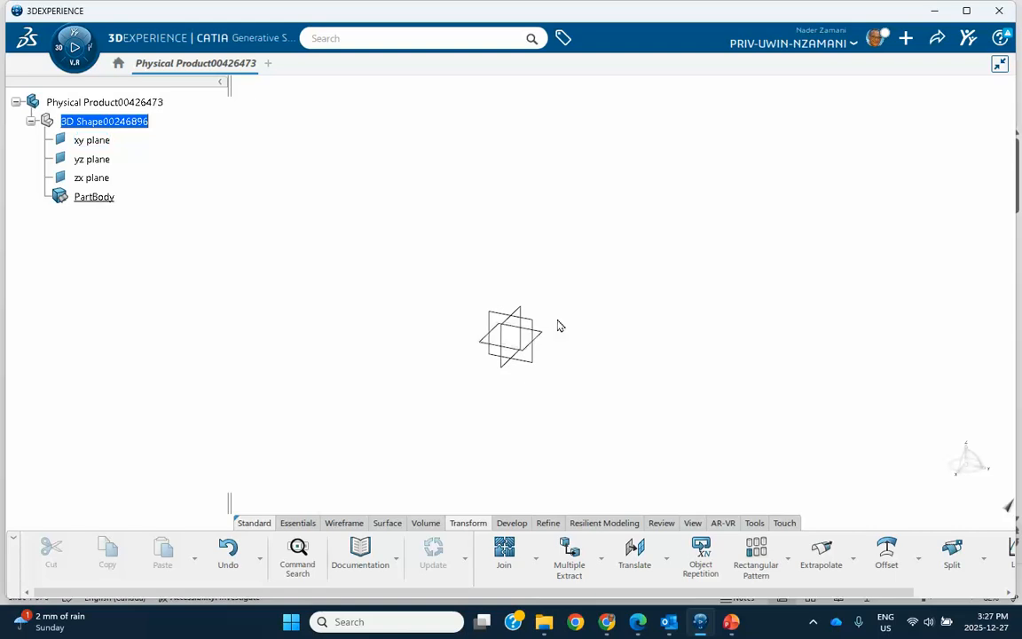
{"action": "left_click", "coordinate": [547, 336]}
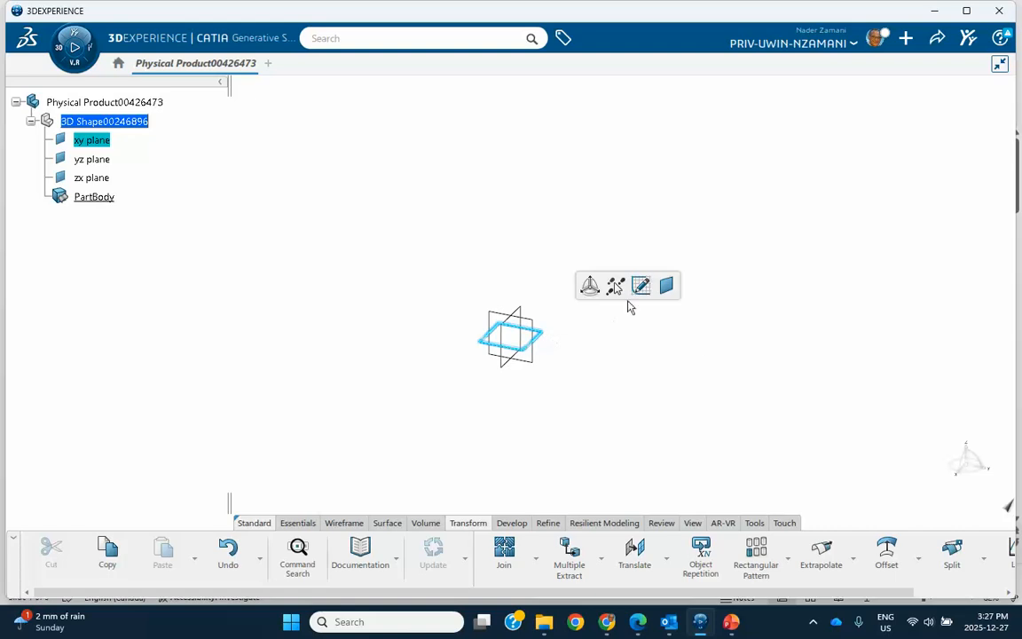
{"action": "left_click", "coordinate": [640, 286]}
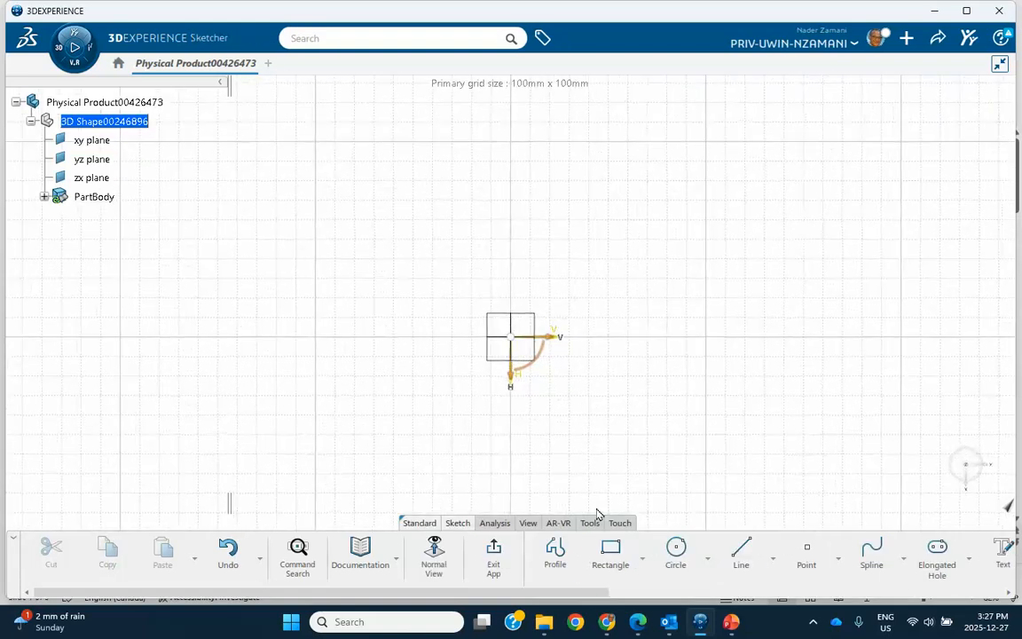
Sketch a closed, irregular four-sided profile enclosing the origin with the Profile tool, and exit the sketch.
{"action": "left_click", "coordinate": [640, 559]}
{"action": "left_click", "coordinate": [555, 548]}
{"action": "left_click", "coordinate": [296, 340]}
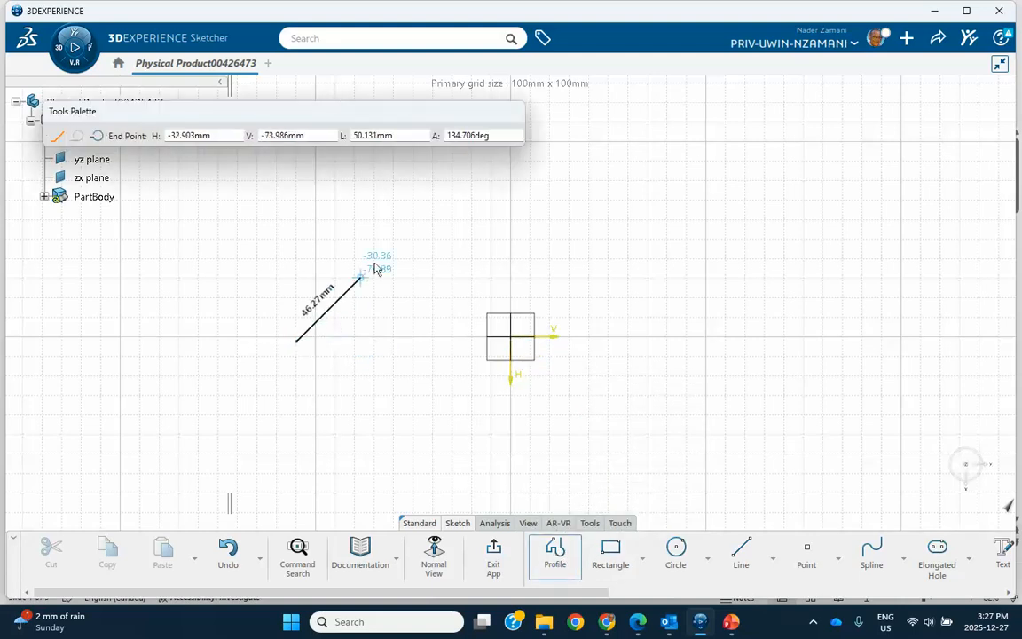
{"action": "left_click", "coordinate": [397, 244]}
{"action": "left_click", "coordinate": [557, 294]}
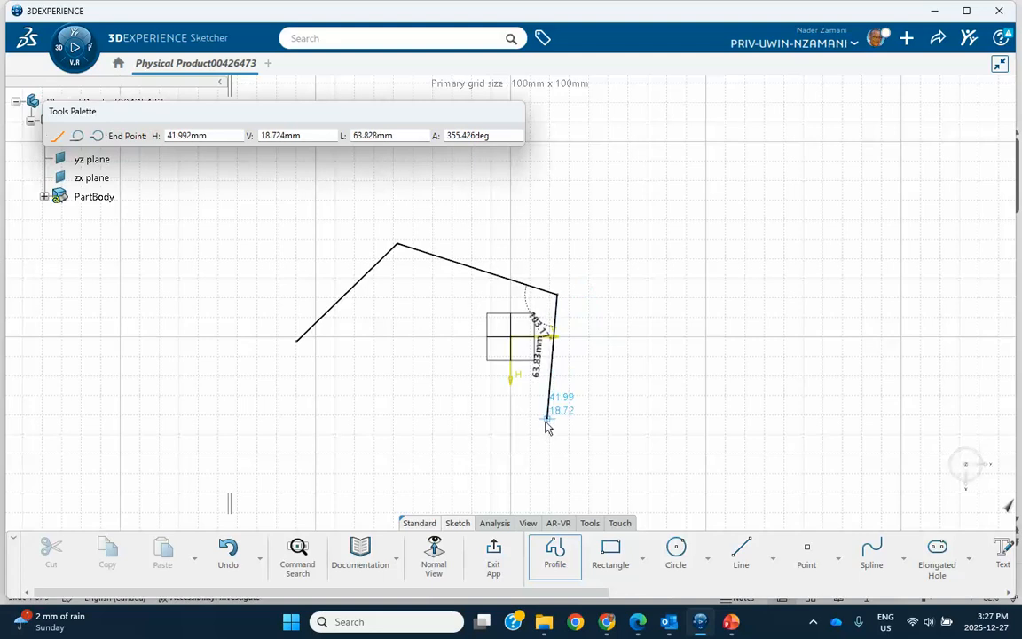
{"action": "left_click", "coordinate": [533, 450]}
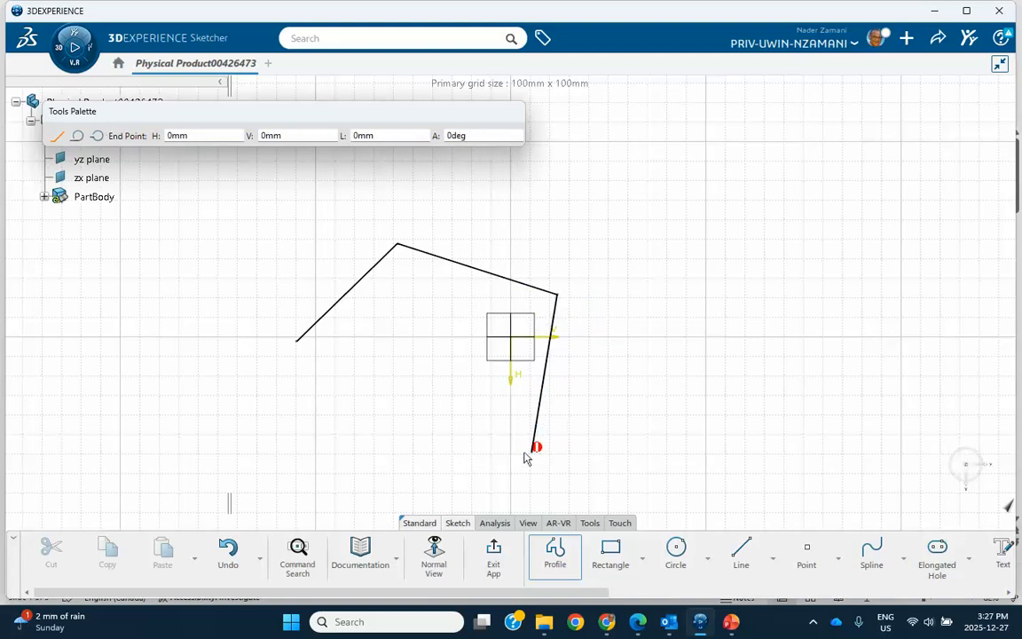
{"action": "left_click", "coordinate": [298, 343]}
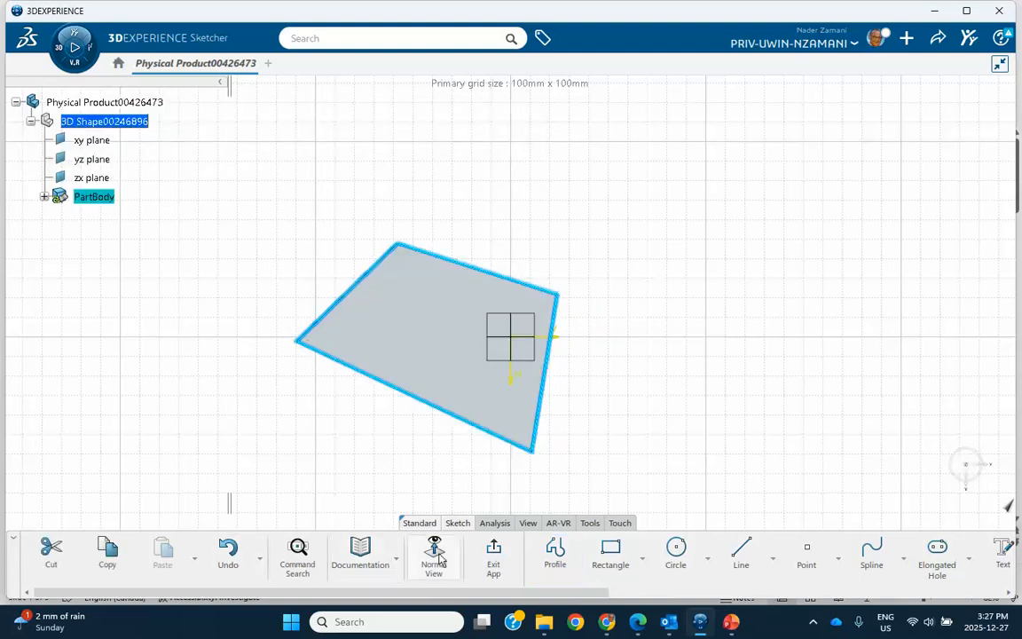
{"action": "left_click", "coordinate": [483, 552]}
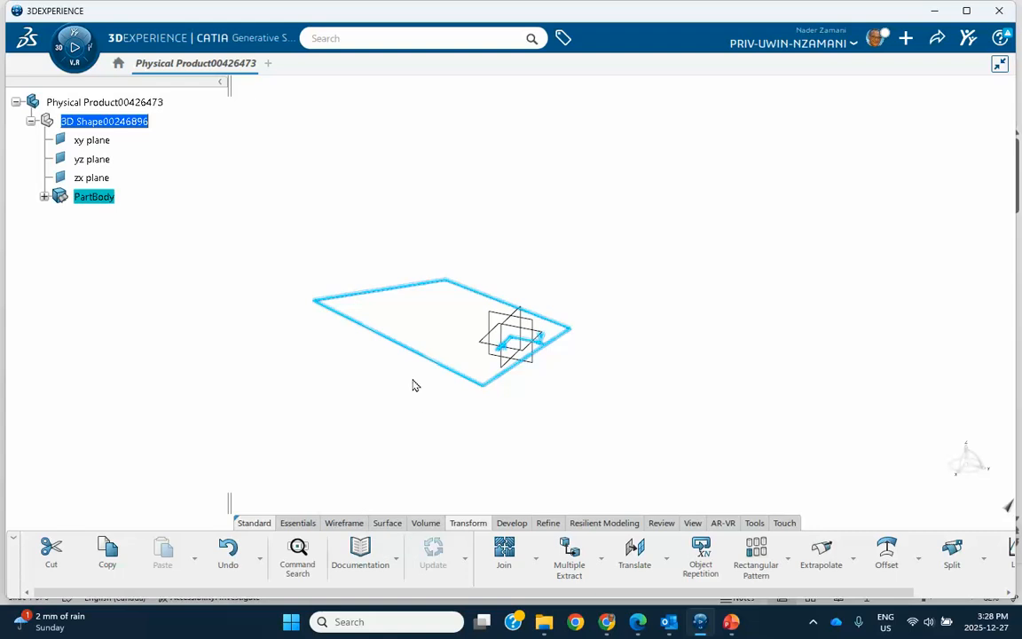
Switch to the Part Design app and pad the four-sided sketch to a length of 20 mm.
{"action": "left_click", "coordinate": [426, 524]}
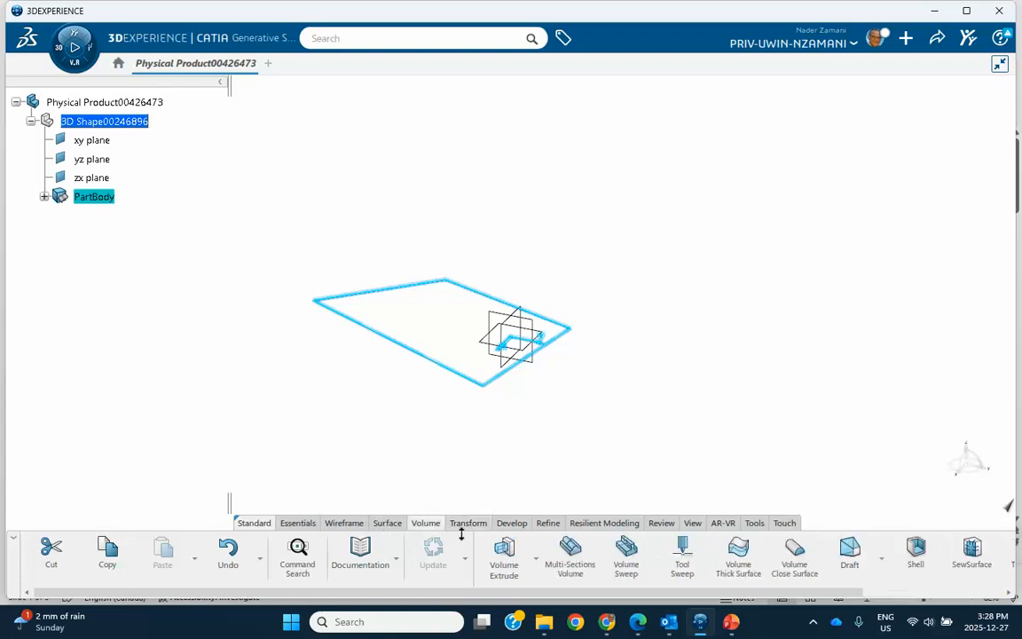
{"action": "left_click", "coordinate": [74, 45]}
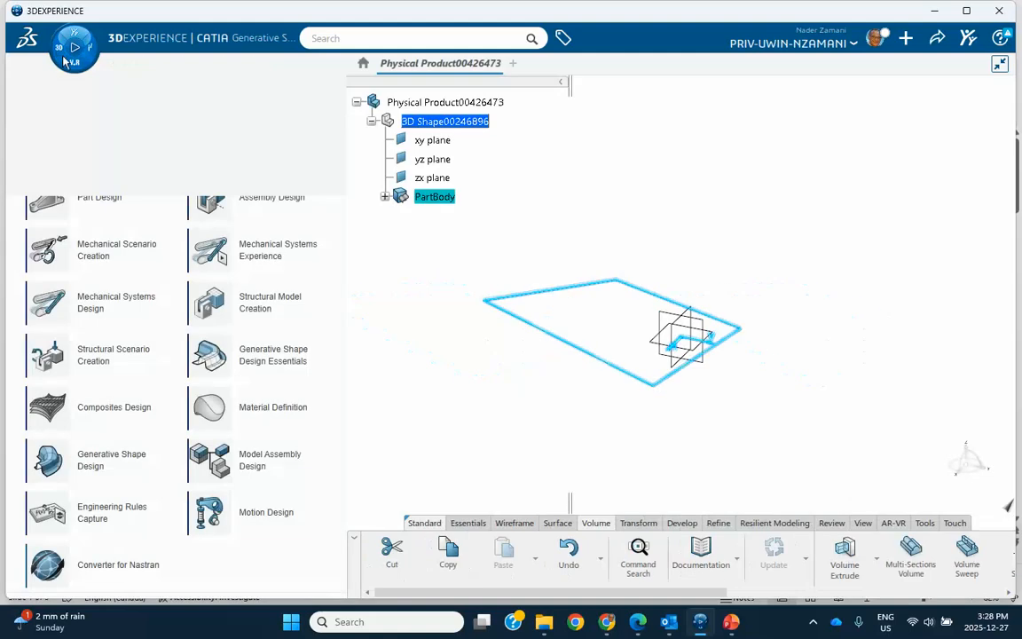
{"action": "left_click", "coordinate": [92, 211]}
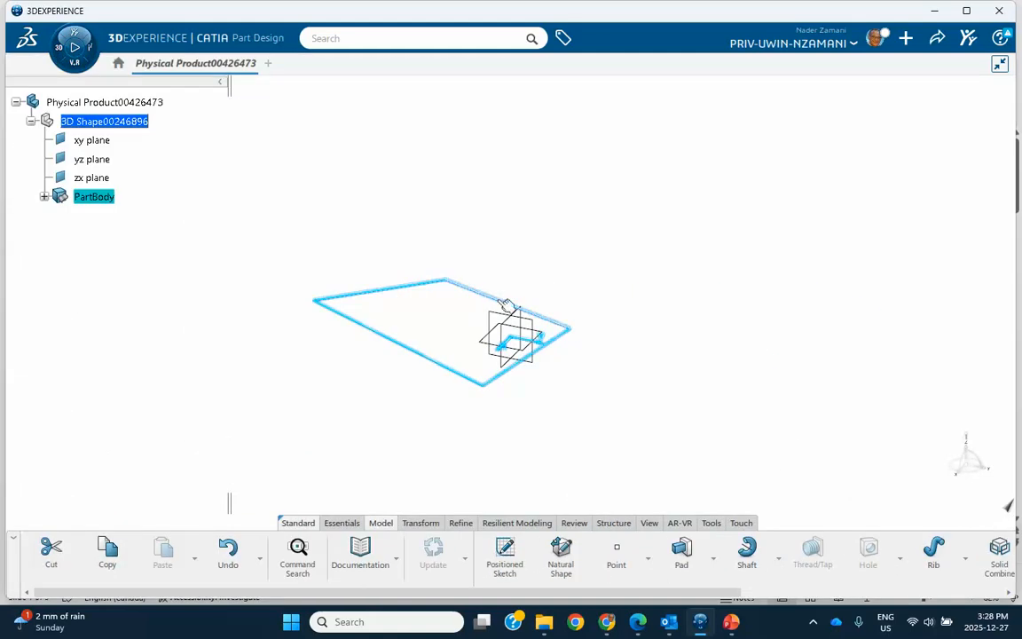
{"action": "left_click", "coordinate": [505, 304]}
{"action": "left_click", "coordinate": [596, 251]}
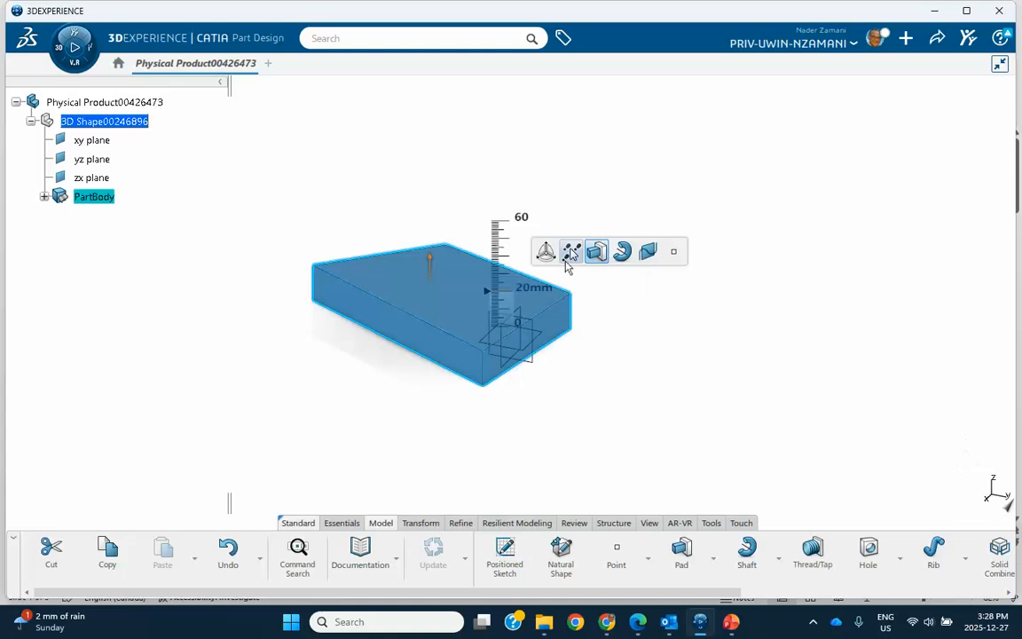
{"action": "left_click", "coordinate": [542, 289]}
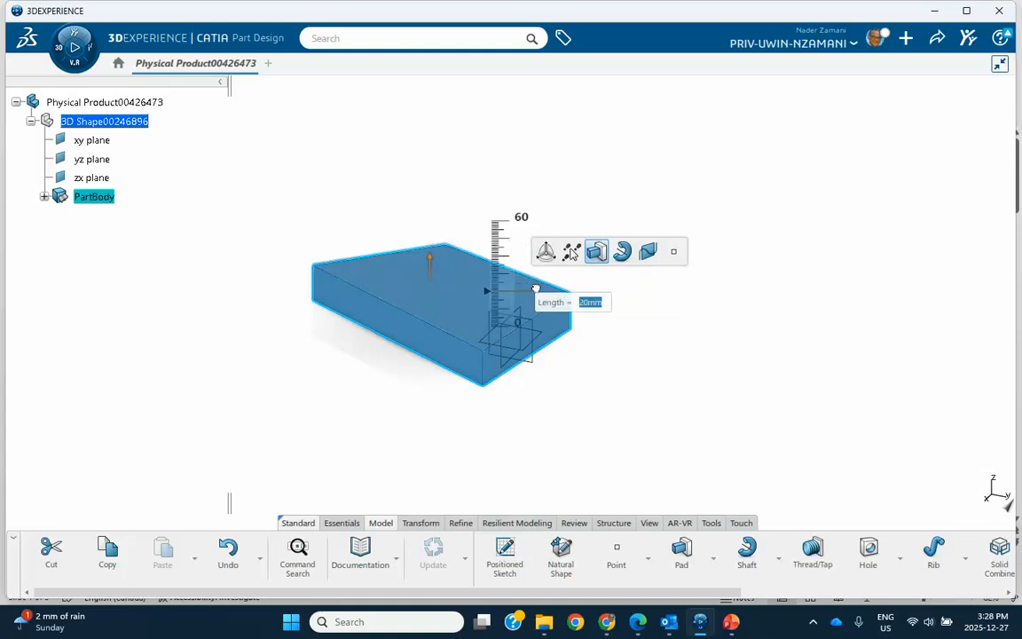
{"action": "left_click", "coordinate": [633, 348]}
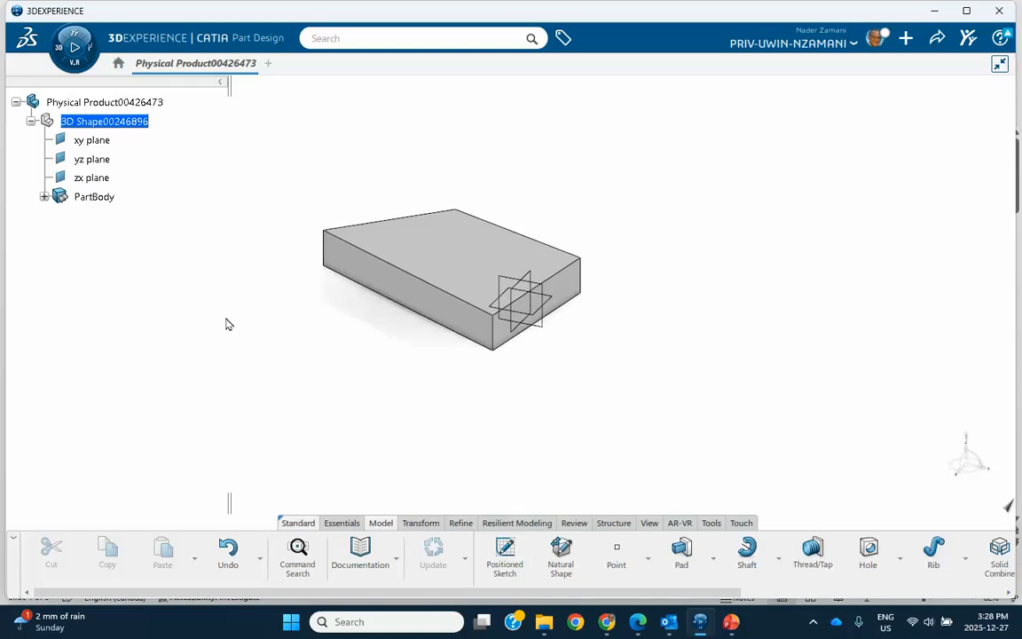
Return to the Generative Shape Design app and open a Multiple Extract definition, keeping the whole block in view.
{"action": "left_click", "coordinate": [55, 46]}
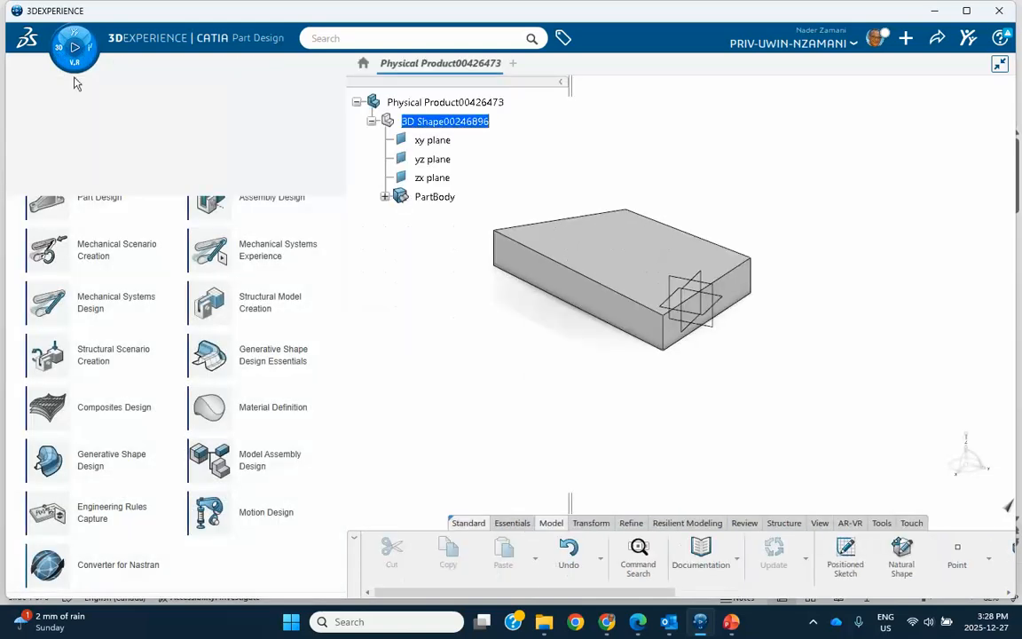
{"action": "left_click", "coordinate": [86, 463]}
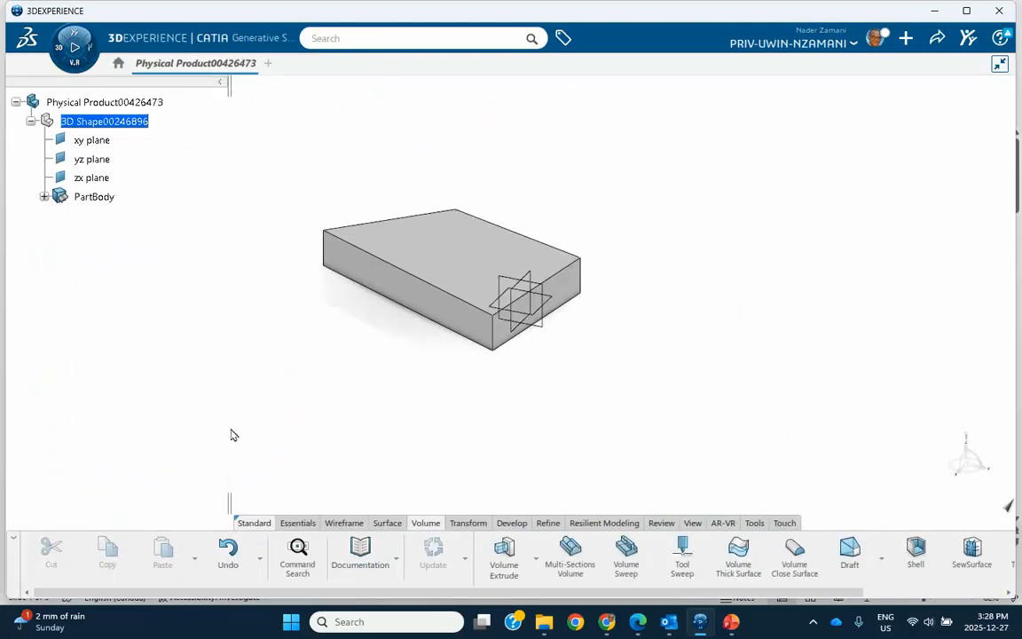
{"action": "left_click", "coordinate": [465, 523]}
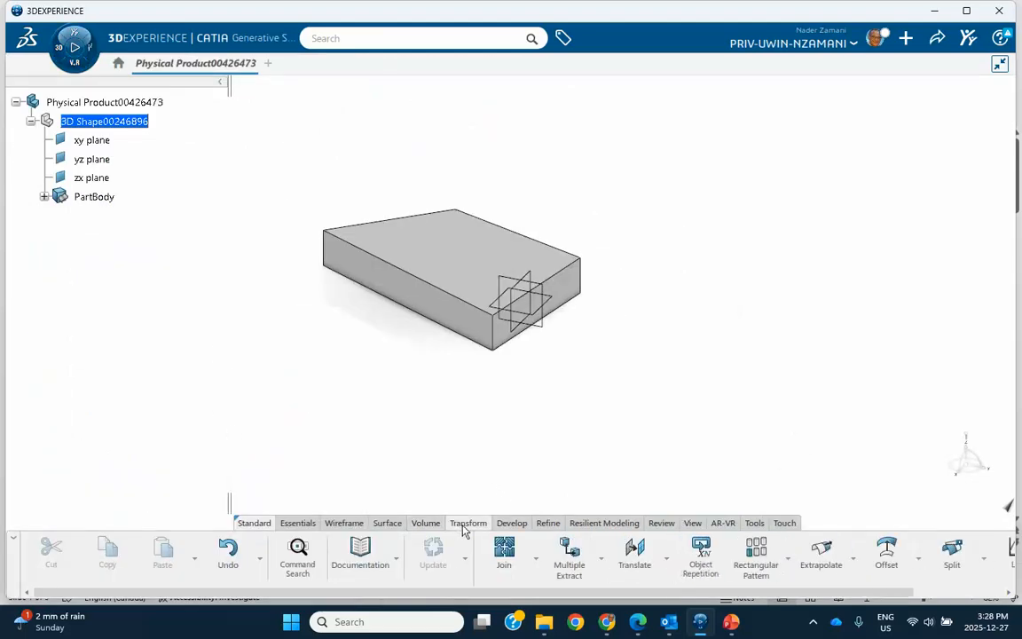
{"action": "left_click", "coordinate": [600, 560]}
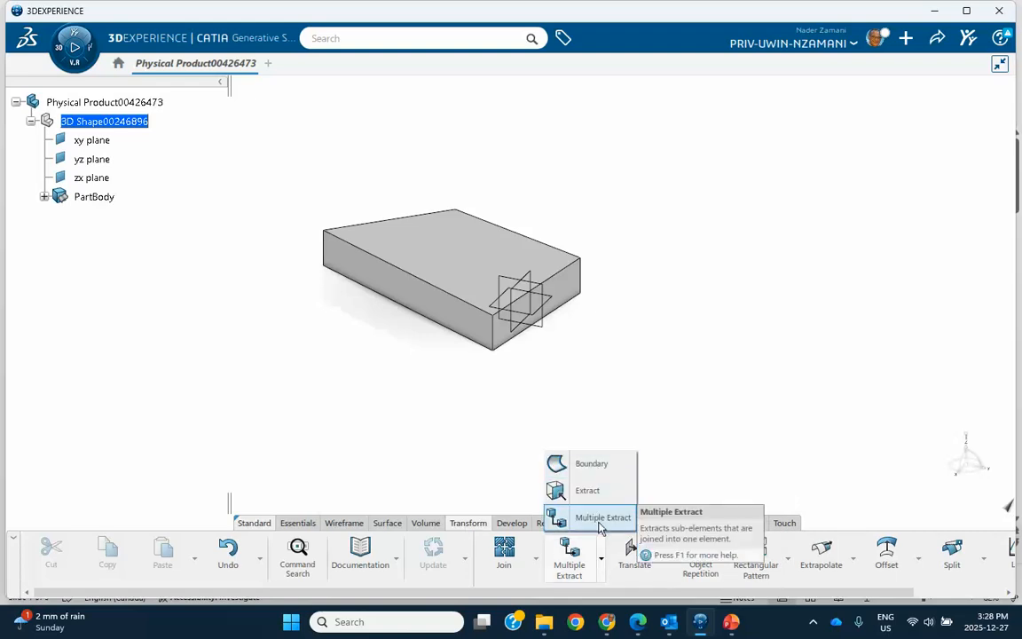
{"action": "left_click", "coordinate": [599, 522]}
{"action": "middle_click_drag", "start_coordinate": [506, 207], "coordinate": [359, 220]}
{"action": "left_click_drag", "start_coordinate": [708, 106], "coordinate": [681, 102]}
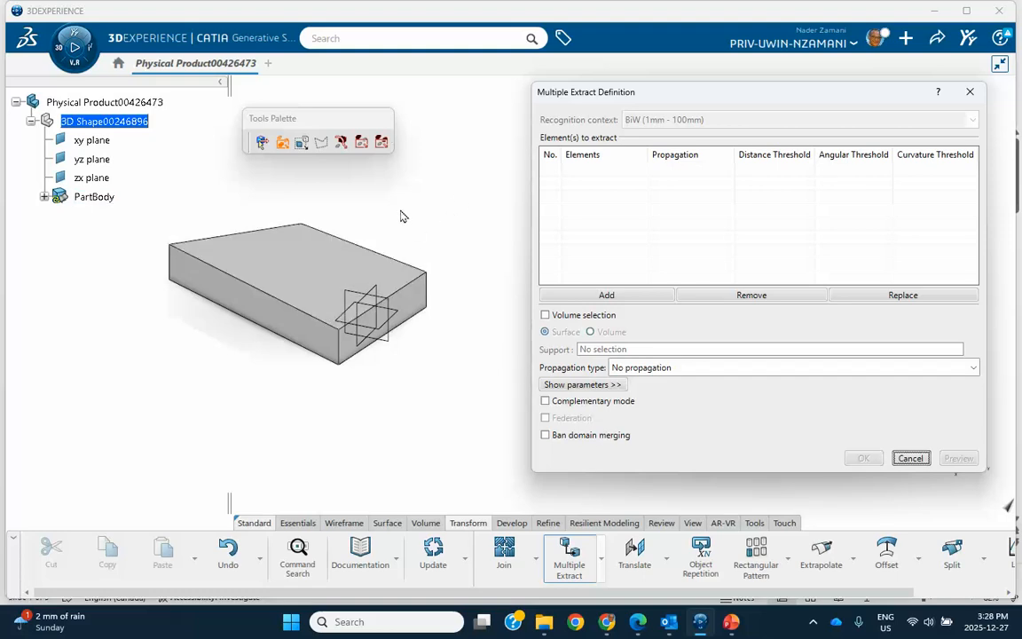
Extract the block's top face, two adjacent side faces and bottom face together with no propagation.
{"action": "left_click", "coordinate": [346, 286]}
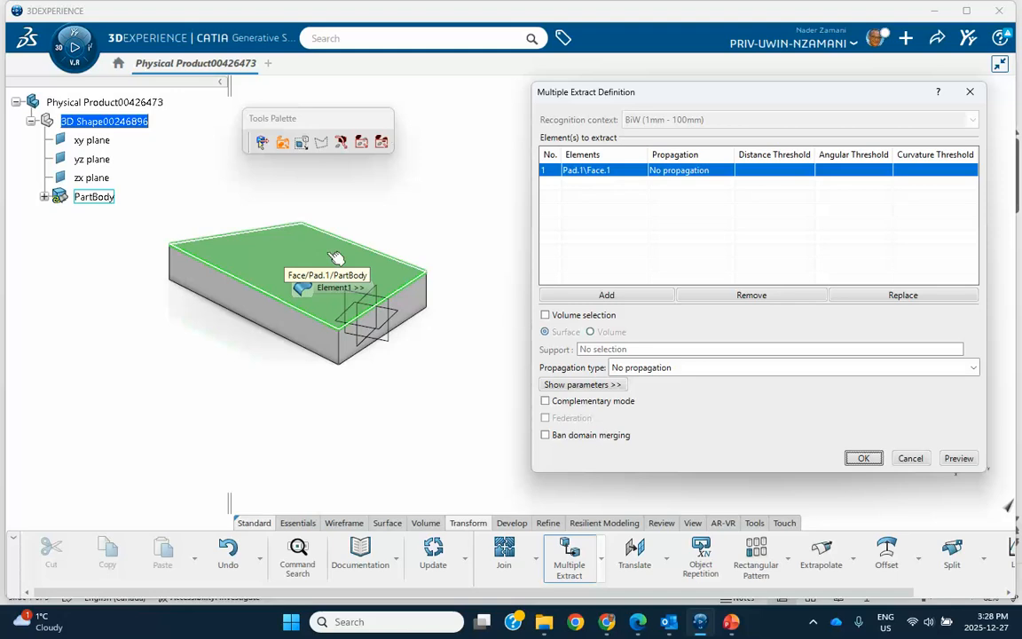
{"action": "left_click", "coordinate": [280, 321]}
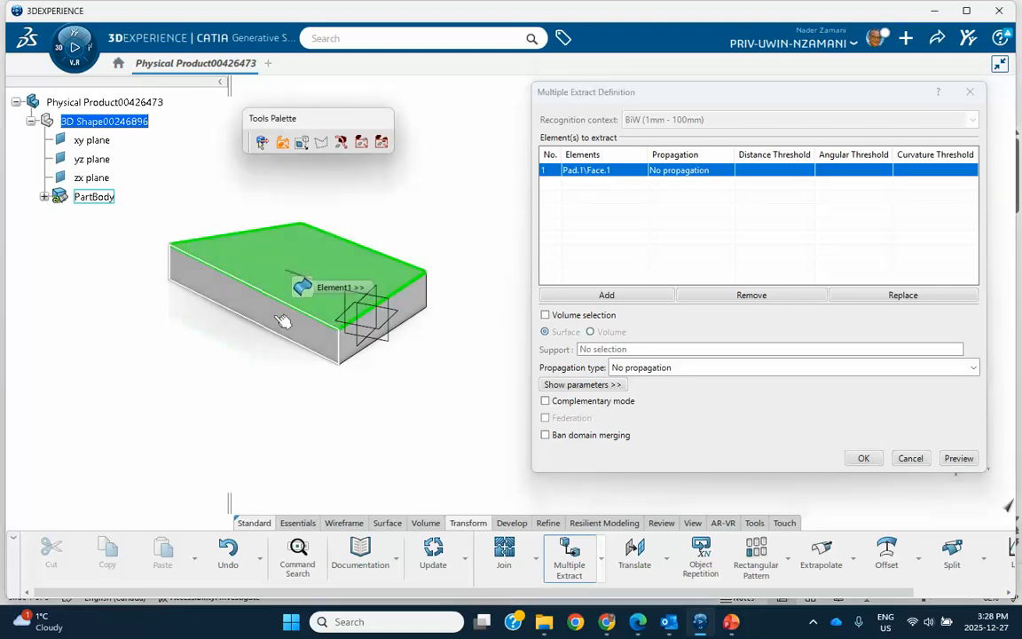
{"action": "left_click", "coordinate": [417, 312]}
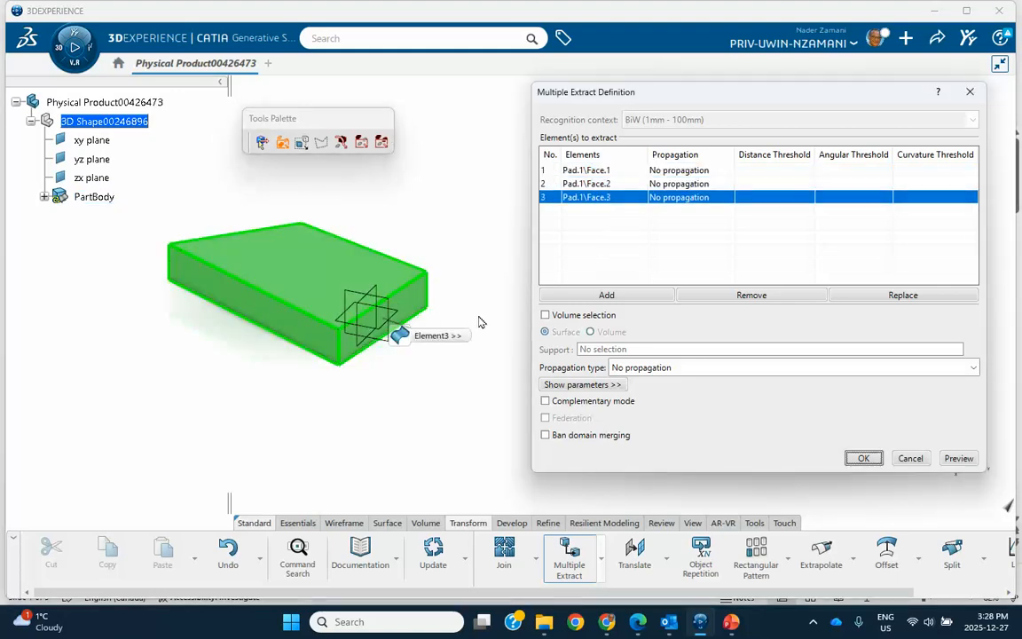
{"action": "middle_click_drag", "start_coordinate": [458, 327], "coordinate": [332, 274]}
{"action": "middle_click_drag", "start_coordinate": [399, 329], "coordinate": [374, 409]}
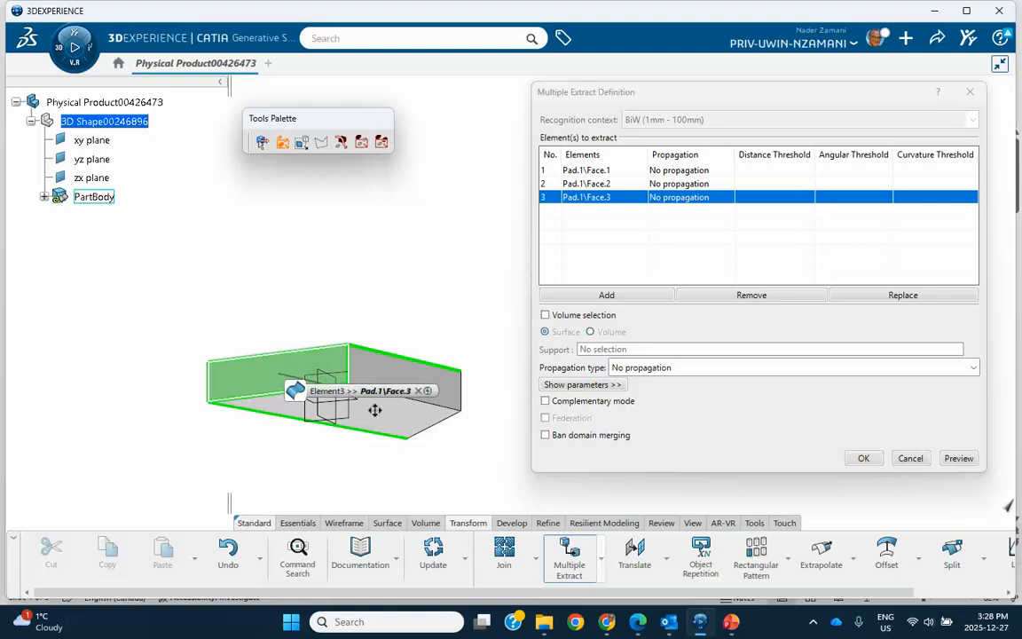
{"action": "left_click", "coordinate": [372, 417]}
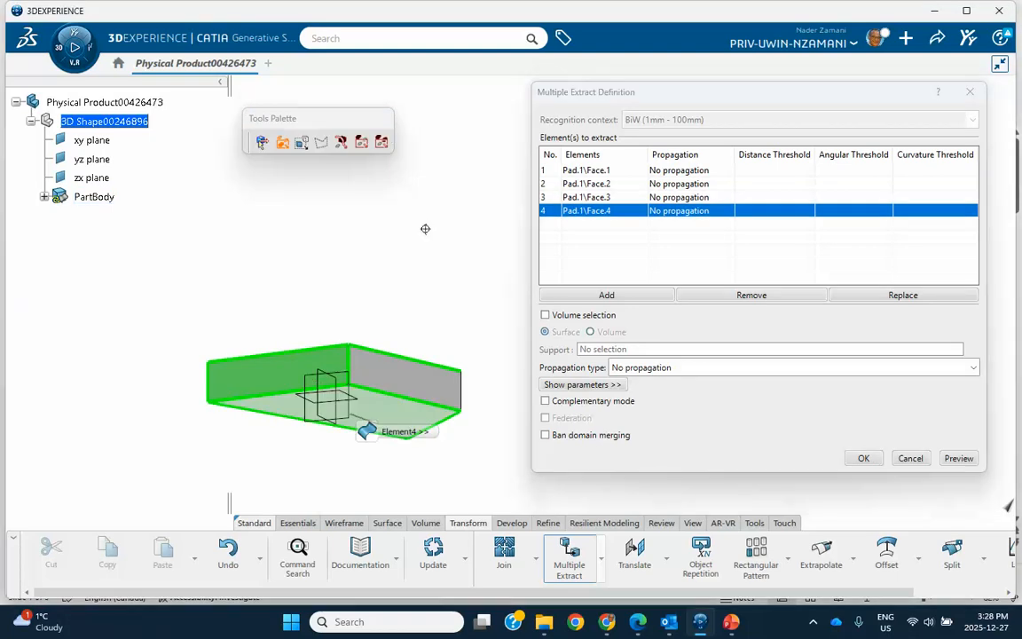
{"action": "middle_click_drag", "start_coordinate": [426, 238], "coordinate": [184, 397]}
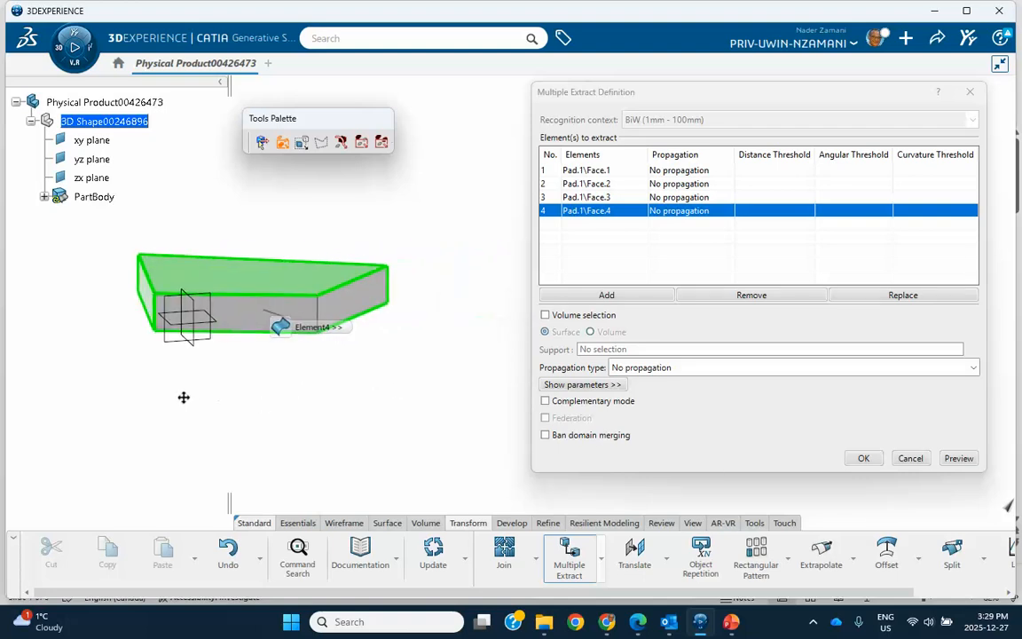
{"action": "left_click", "coordinate": [864, 458]}
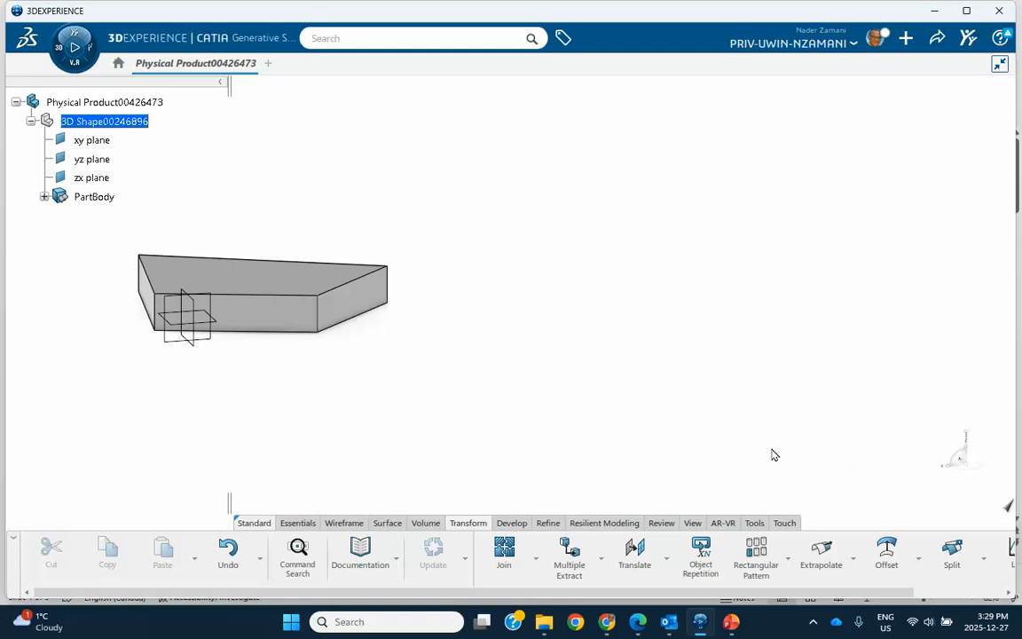
Hide the pad to inspect the extracted faces on their own, and show the pad again.
{"action": "left_click", "coordinate": [43, 198]}
{"action": "right_click", "coordinate": [104, 219]}
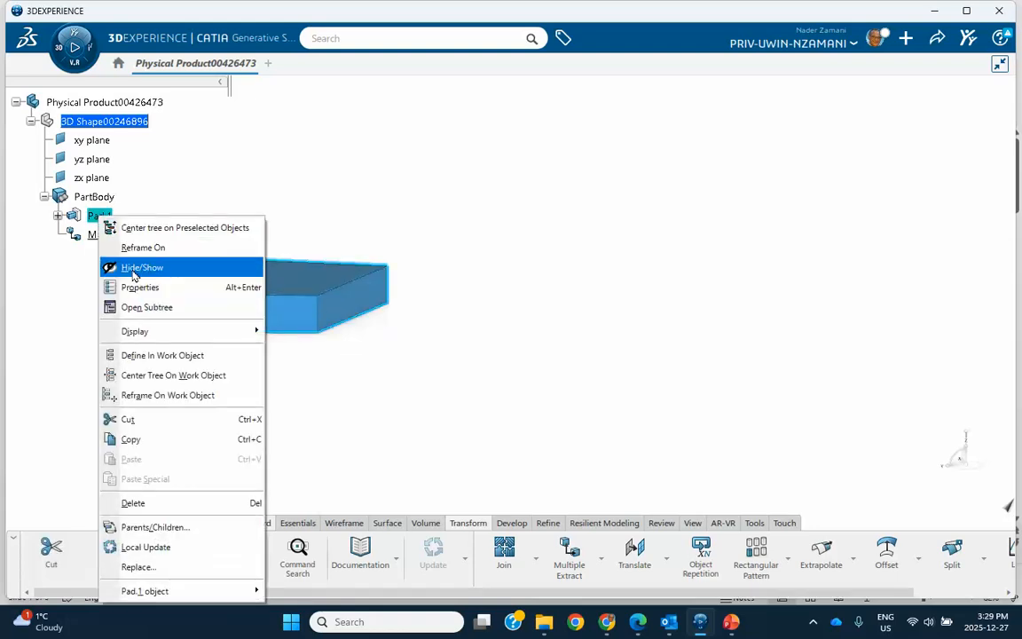
{"action": "left_click", "coordinate": [128, 268]}
{"action": "middle_click_drag", "start_coordinate": [289, 391], "coordinate": [290, 380]}
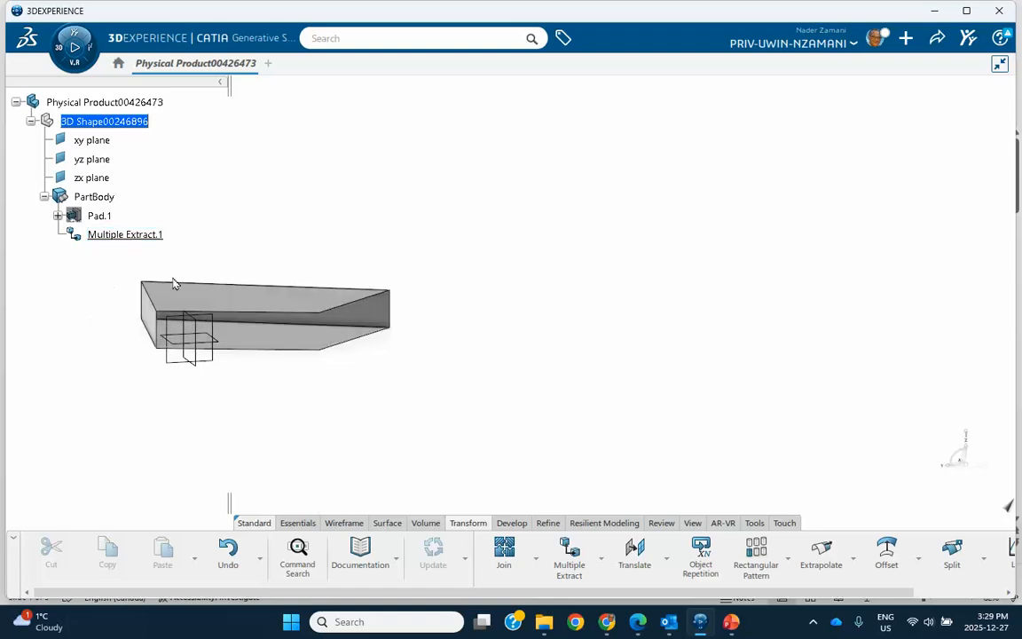
{"action": "right_click", "coordinate": [102, 218]}
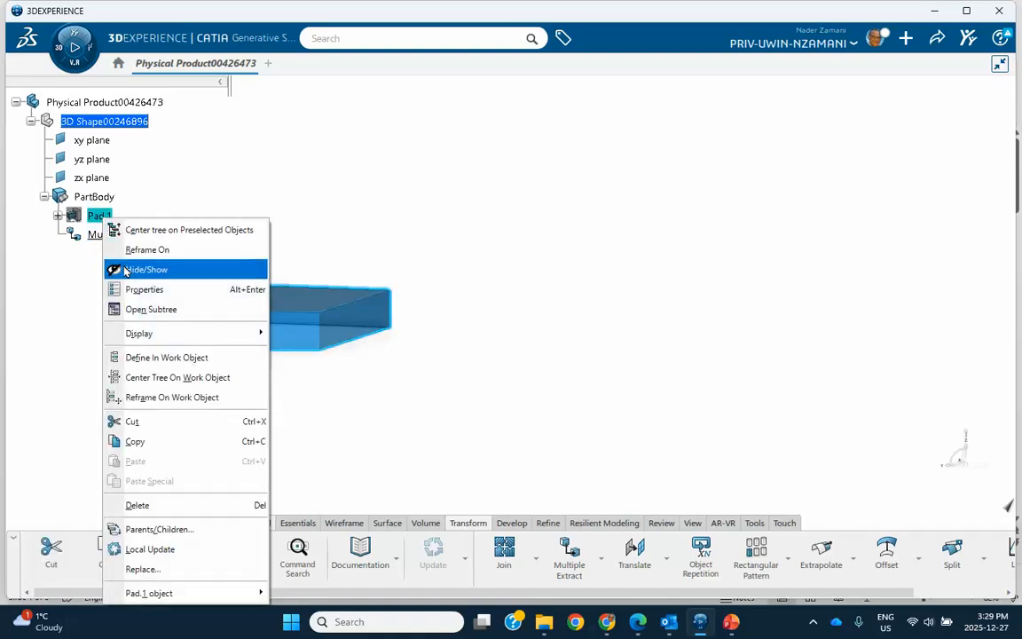
{"action": "left_click", "coordinate": [133, 270]}
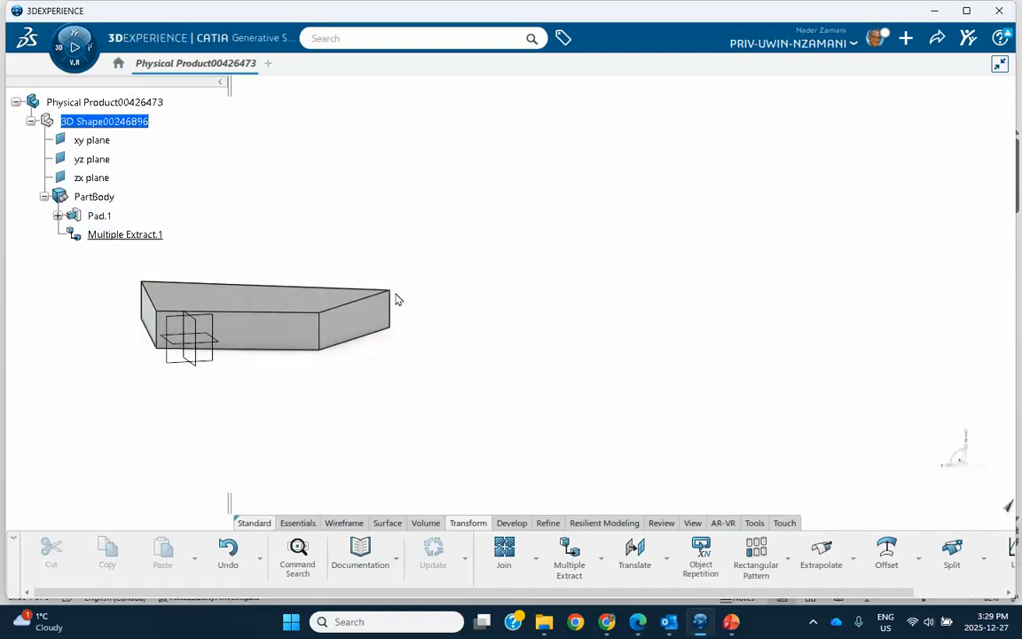
Set up a direction-distance translation of Multiple Extract.1 along the block's long rear top edge.
{"action": "left_click", "coordinate": [634, 550]}
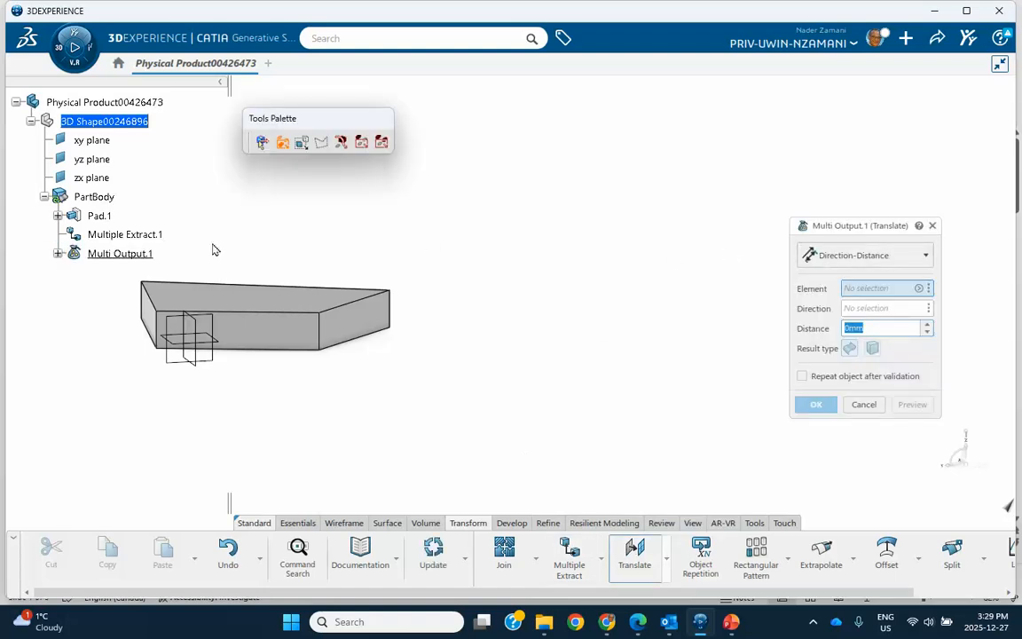
{"action": "left_click", "coordinate": [114, 235]}
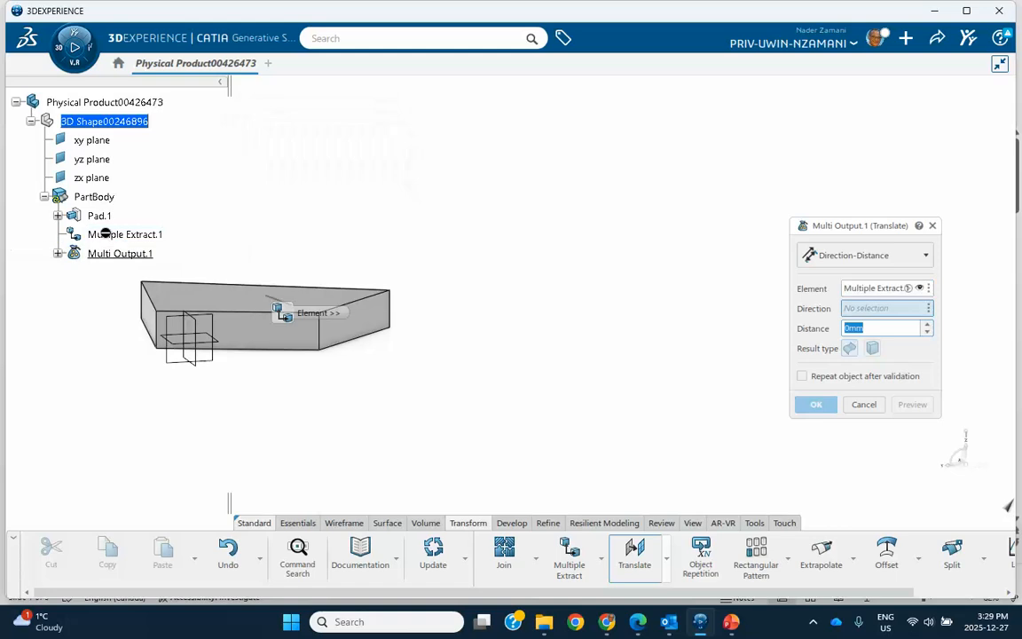
{"action": "left_click", "coordinate": [928, 309]}
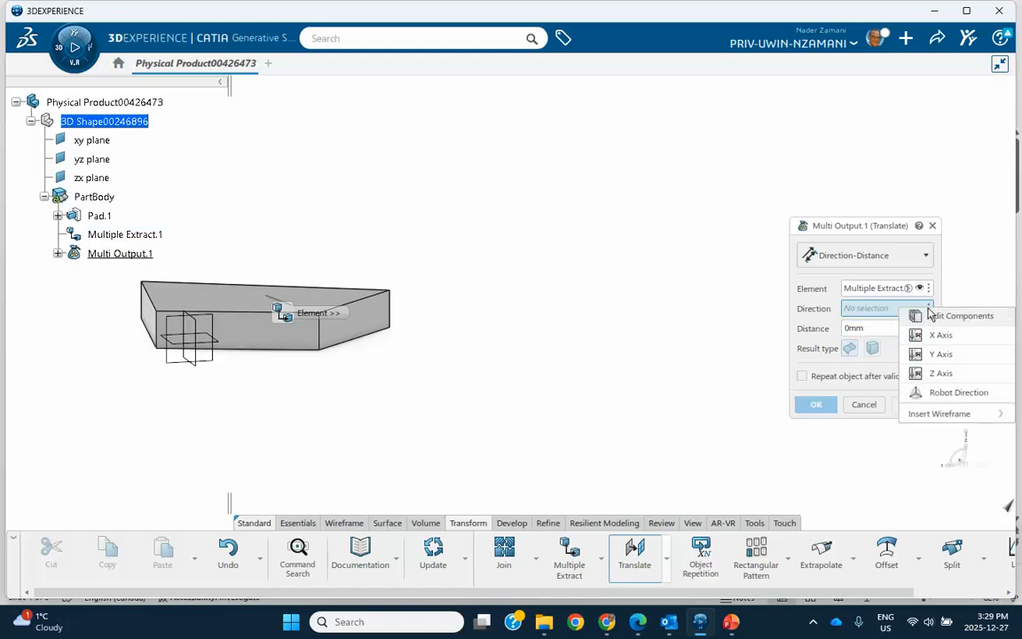
{"action": "left_click", "coordinate": [590, 305]}
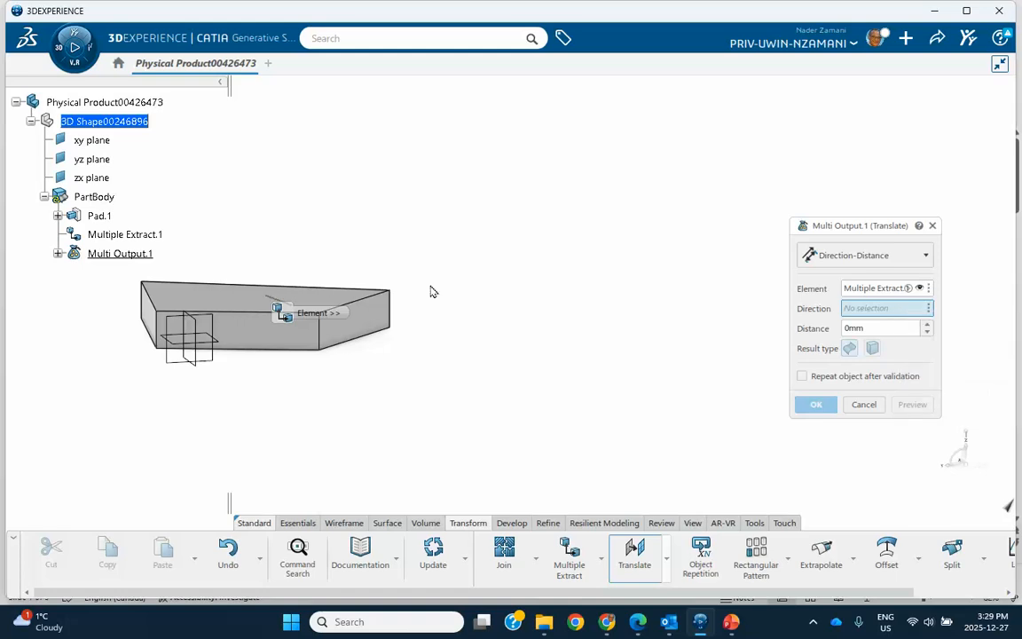
{"action": "left_click", "coordinate": [352, 292]}
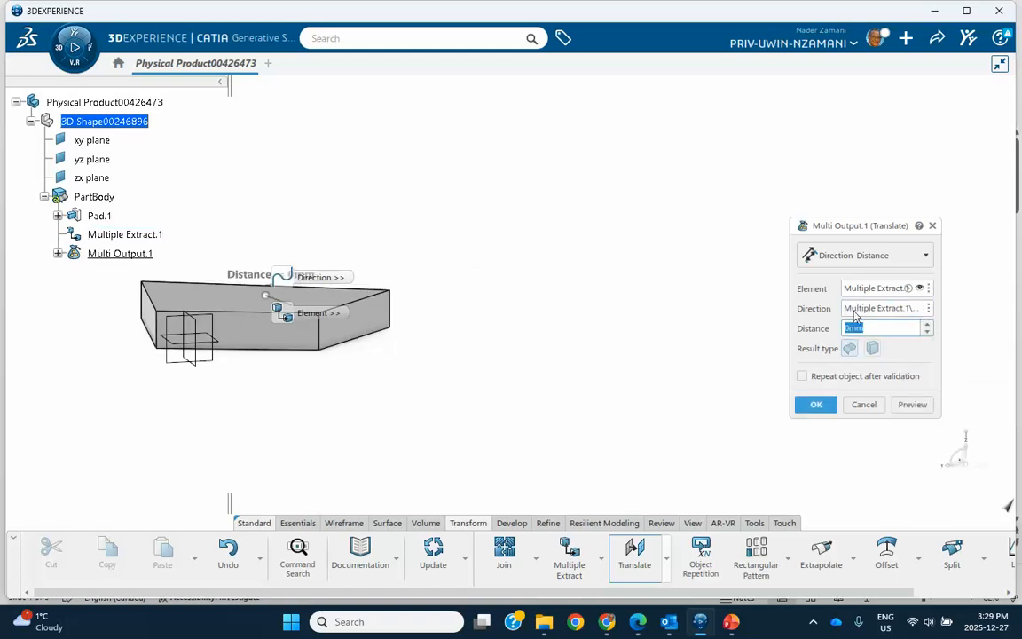
Set the translation distance of the extracted faces to -200 mm and complete the translation.
{"action": "left_click", "coordinate": [928, 325]}
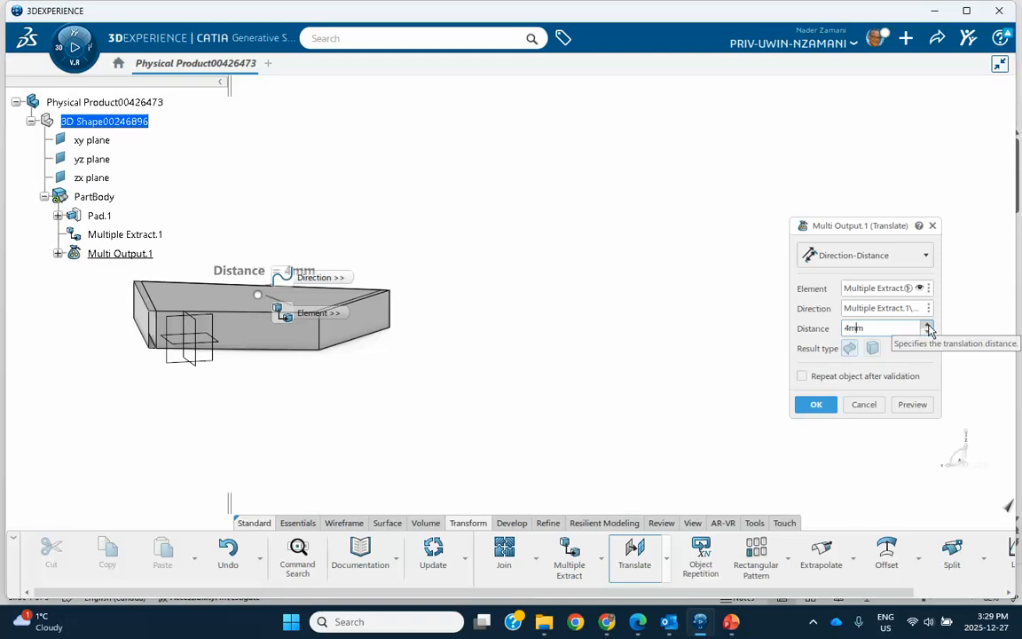
{"action": "left_click", "coordinate": [928, 334]}
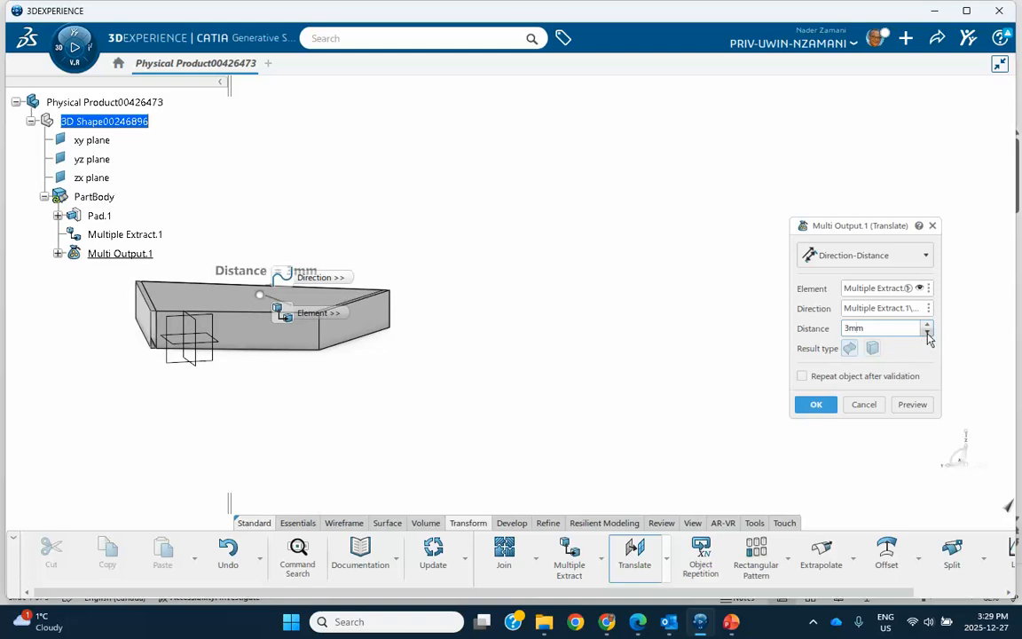
{"action": "left_click", "coordinate": [928, 334]}
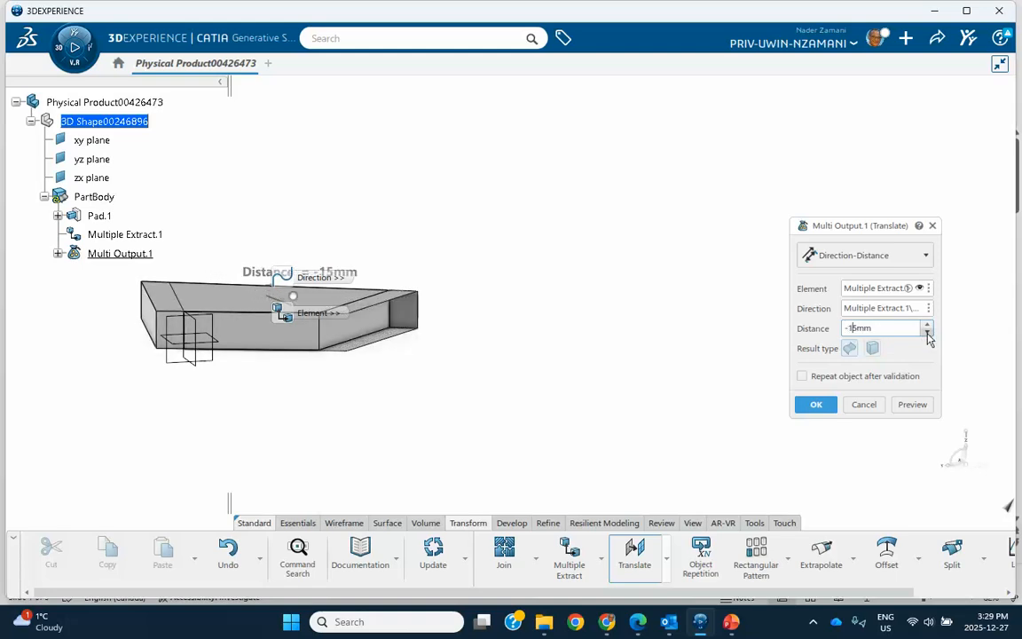
{"action": "left_click_drag", "start_coordinate": [891, 329], "coordinate": [787, 329]}
{"action": "type", "text": "-"}
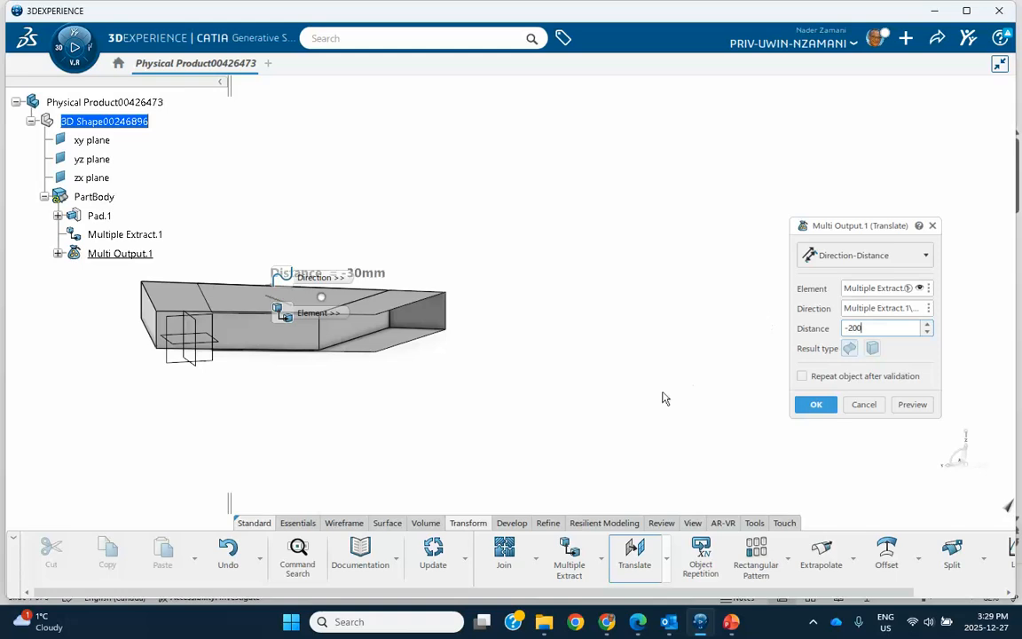
{"action": "type", "text": "200"}
{"action": "key", "text": "Return"}
{"action": "left_click", "coordinate": [815, 404]}
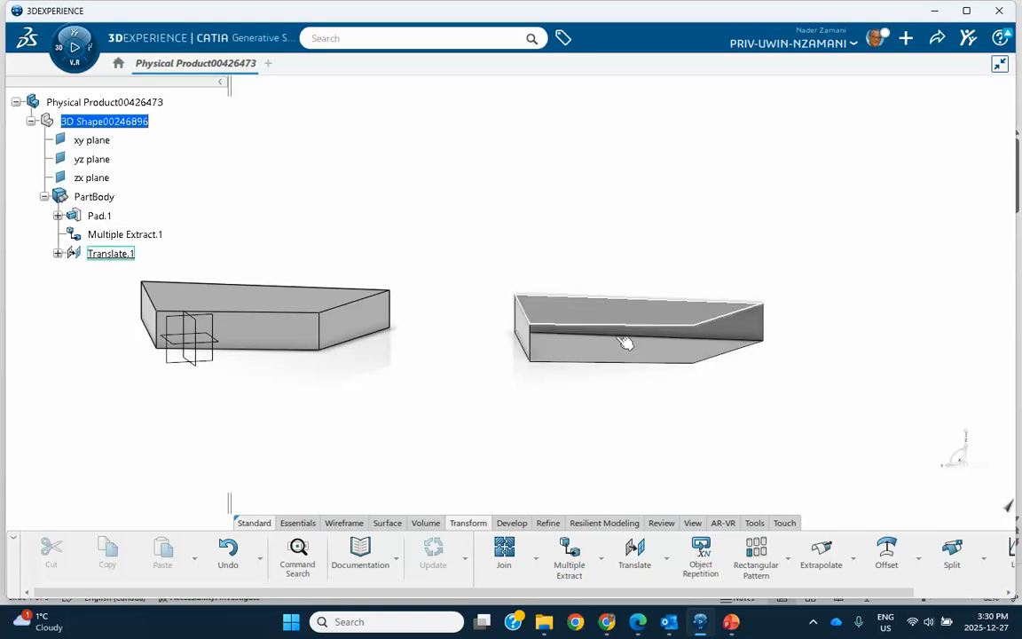
Create a second Multiple Extract of the block's top face and long front side face with no propagation.
{"action": "middle_click_drag", "start_coordinate": [422, 371], "coordinate": [560, 358]}
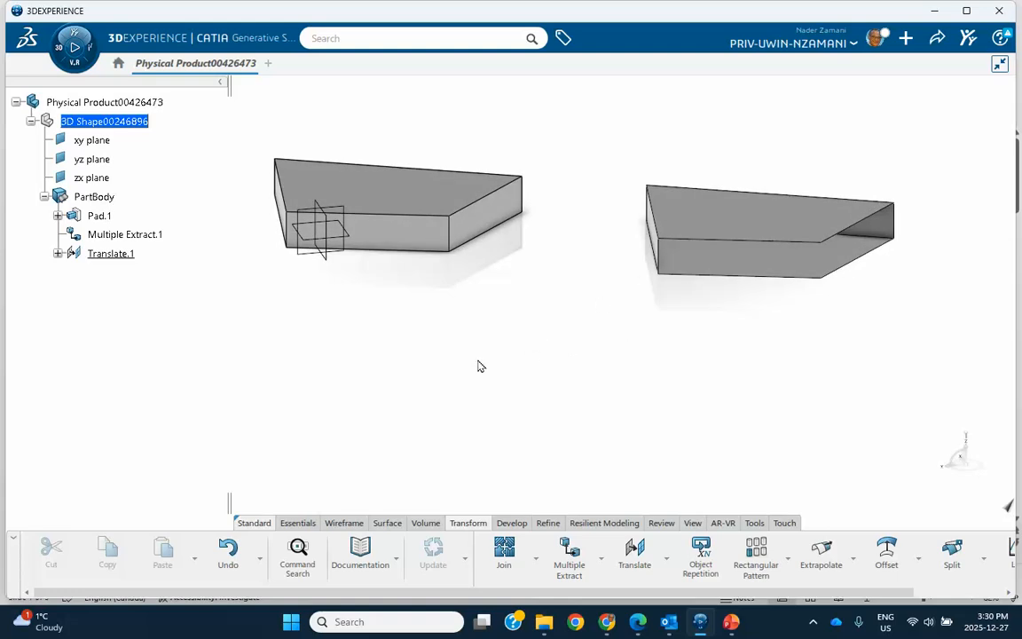
{"action": "left_click", "coordinate": [569, 554]}
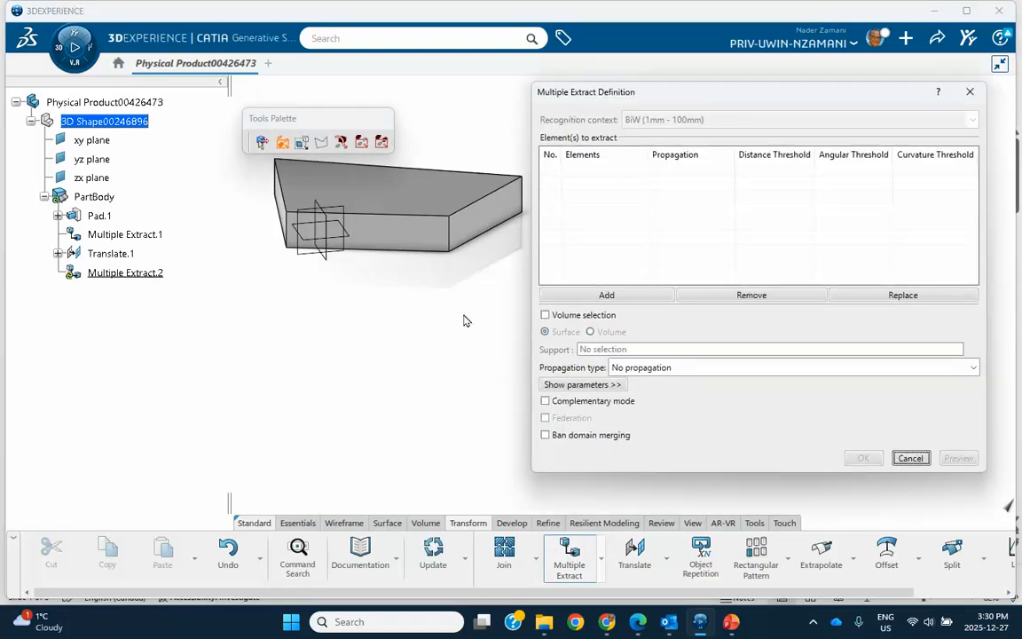
{"action": "middle_click_drag", "start_coordinate": [421, 354], "coordinate": [359, 372]}
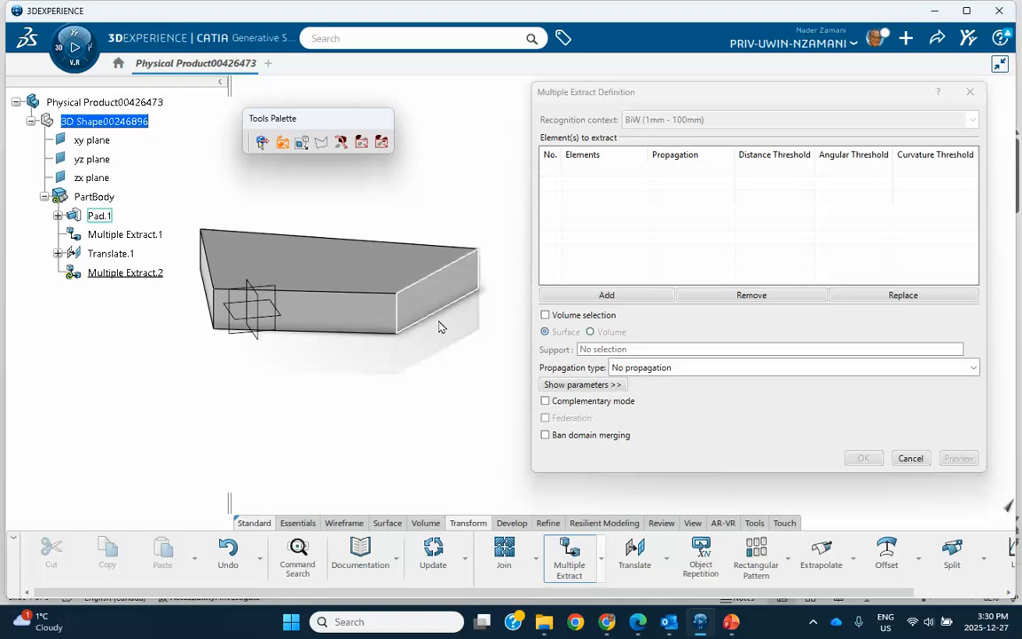
{"action": "left_click", "coordinate": [345, 268]}
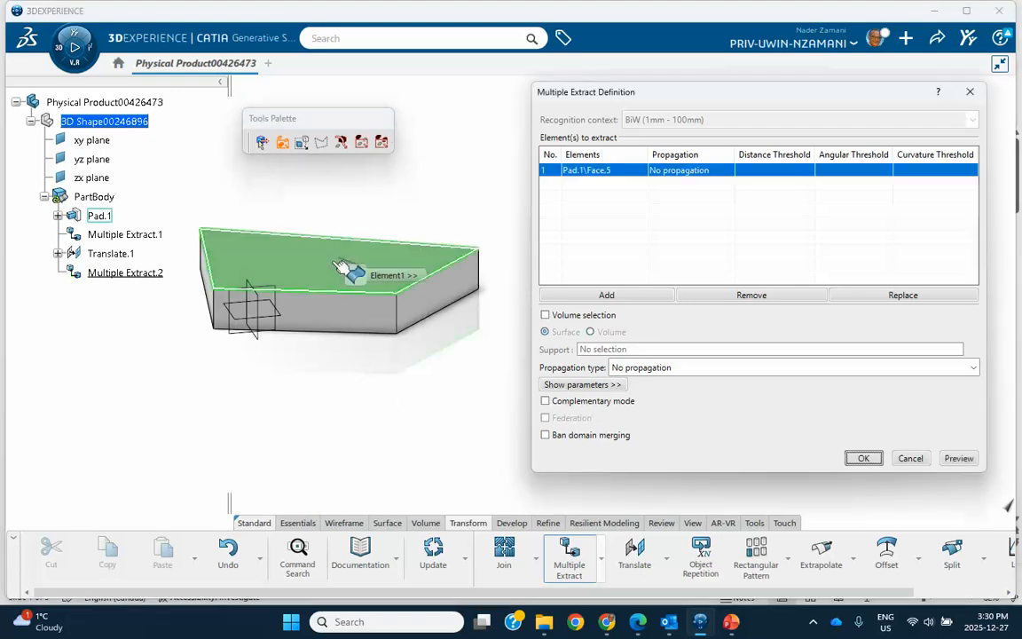
{"action": "left_click", "coordinate": [344, 320]}
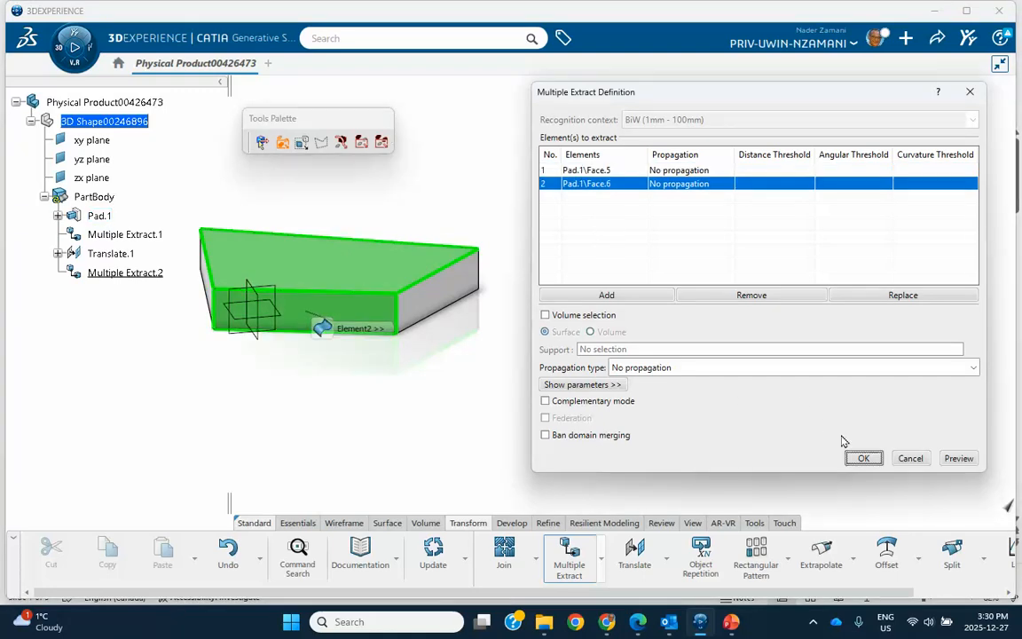
{"action": "left_click", "coordinate": [863, 457]}
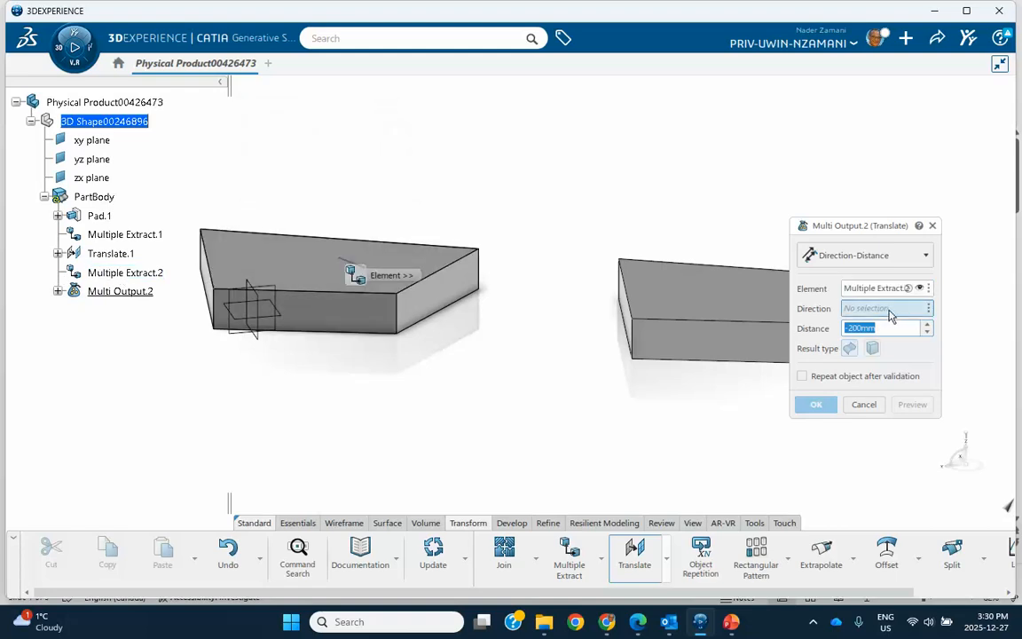
Translate the second extract -200 mm along the X axis.
{"action": "right_click", "coordinate": [890, 312]}
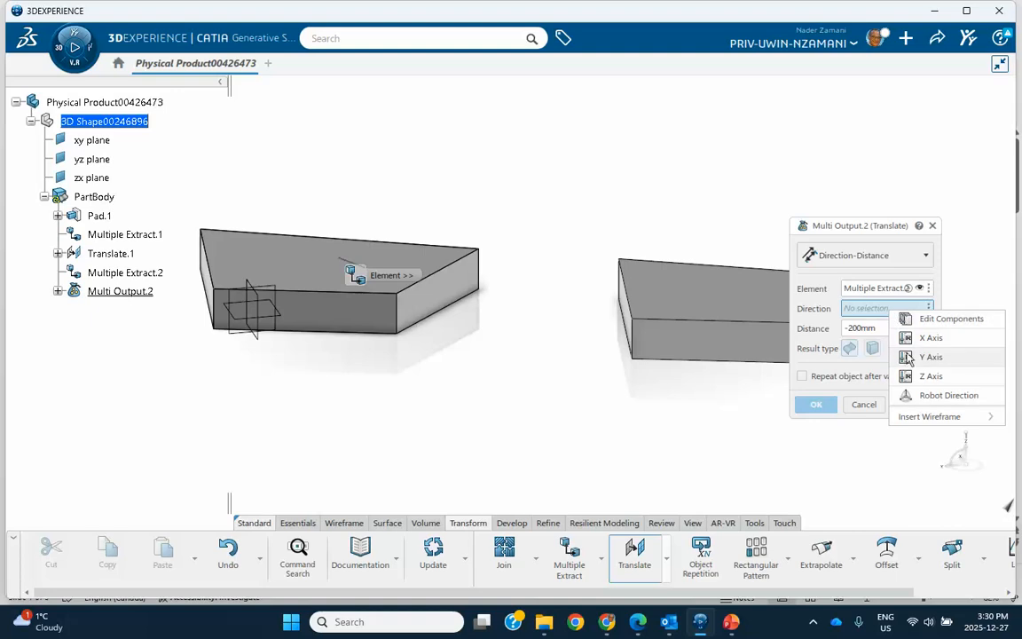
{"action": "left_click", "coordinate": [922, 337]}
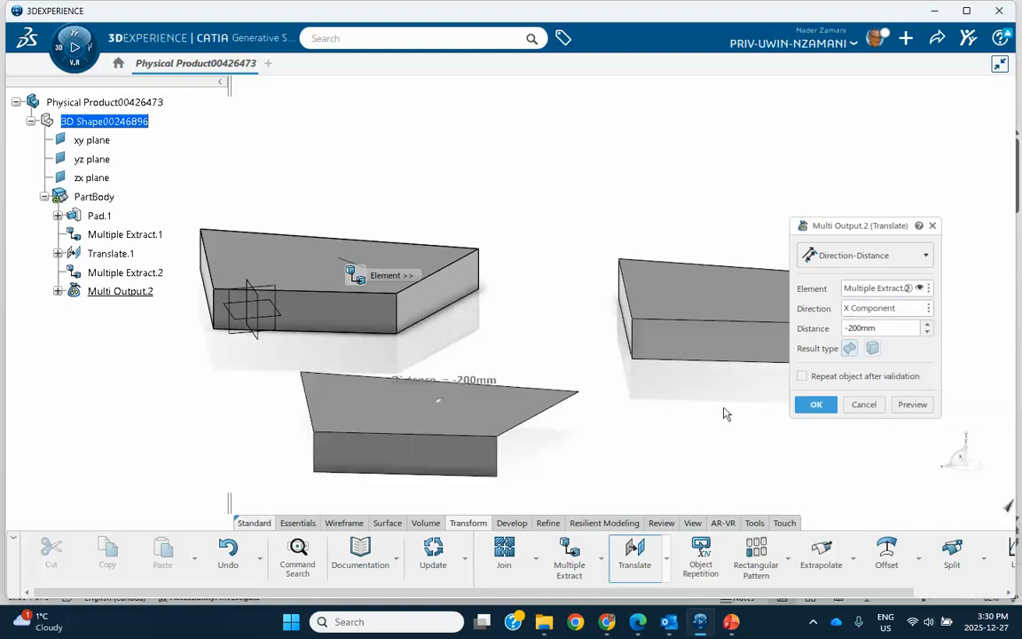
{"action": "left_click", "coordinate": [815, 404]}
Open a third Multiple Extract definition and hide Multiple Extract.2 and Multiple Extract.1 to expose the pad.
{"action": "middle_click_drag", "start_coordinate": [688, 411], "coordinate": [612, 418]}
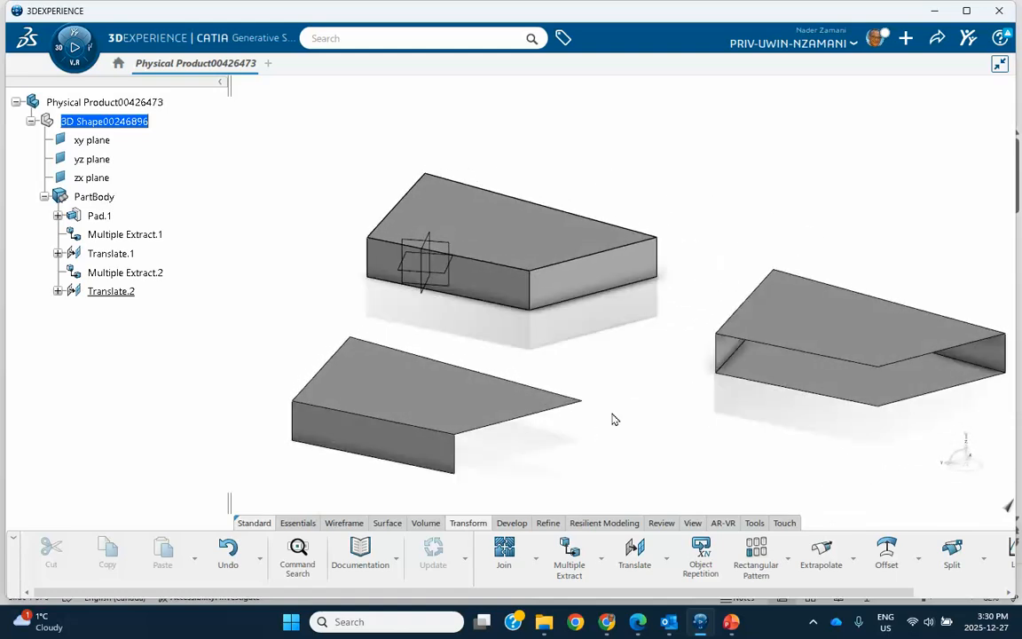
{"action": "left_click", "coordinate": [575, 541]}
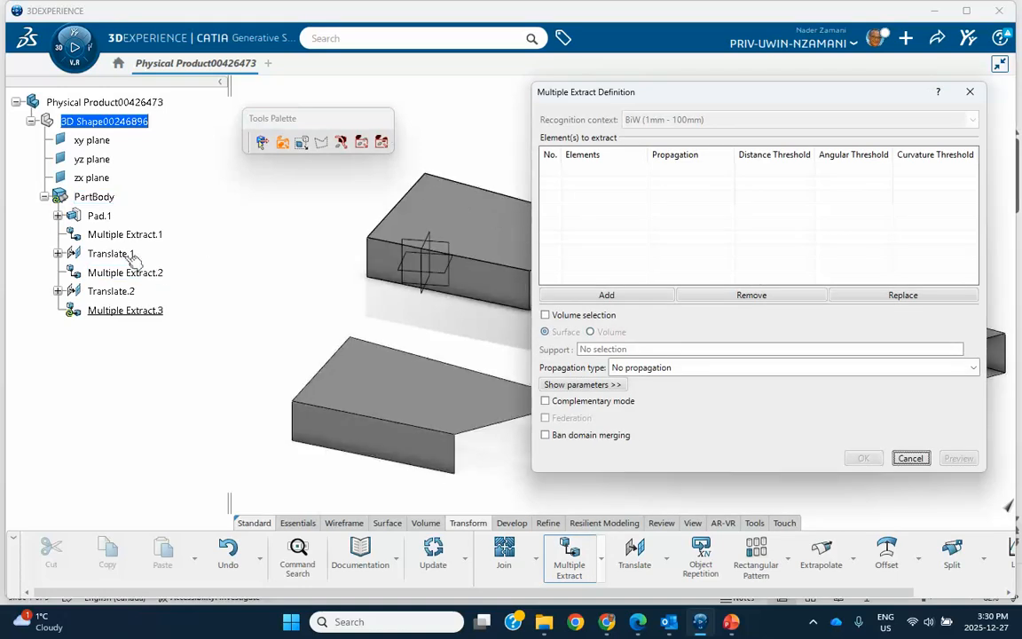
{"action": "right_click", "coordinate": [457, 226]}
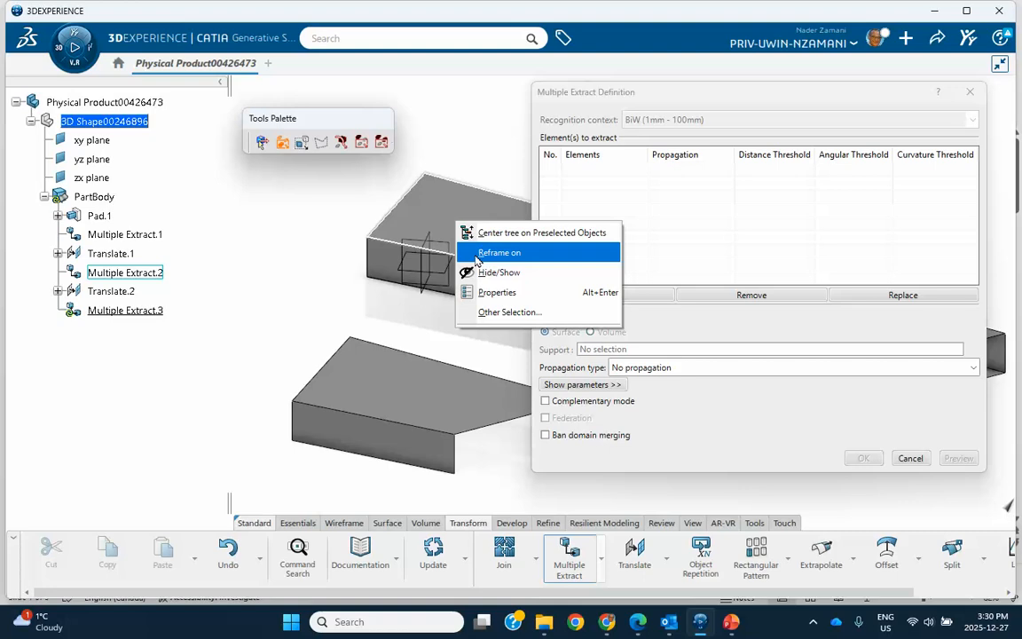
{"action": "left_click", "coordinate": [480, 273]}
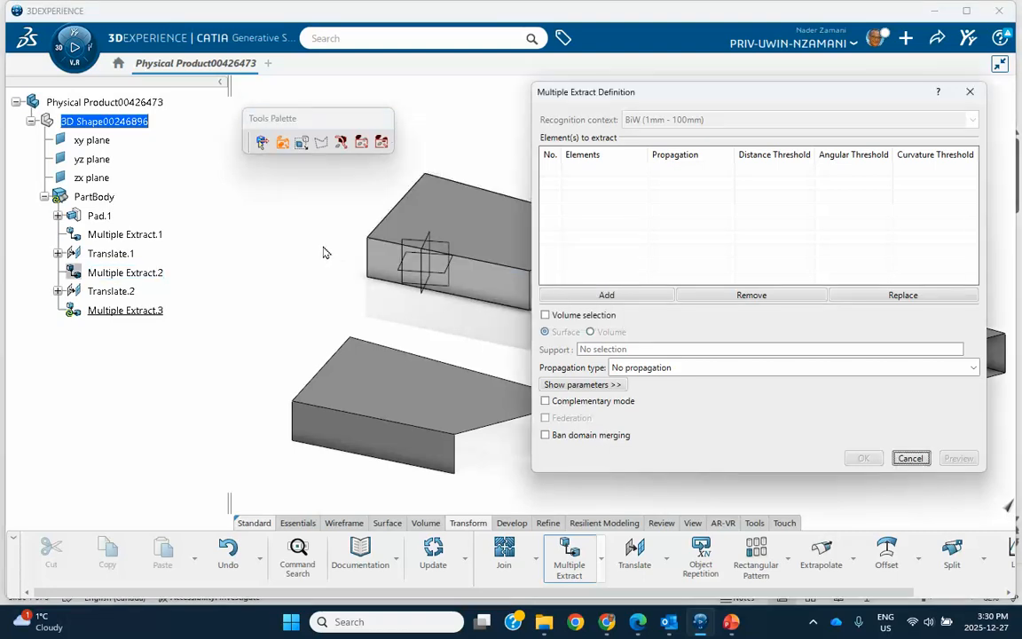
{"action": "middle_click_drag", "start_coordinate": [324, 253], "coordinate": [239, 249]}
{"action": "right_click", "coordinate": [397, 241]}
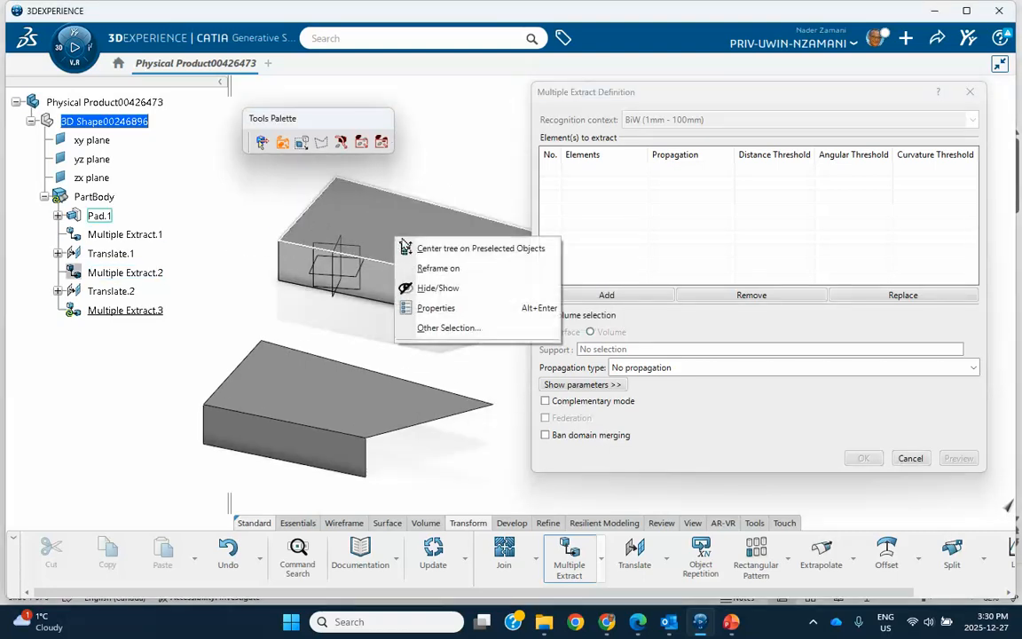
{"action": "left_click", "coordinate": [482, 366]}
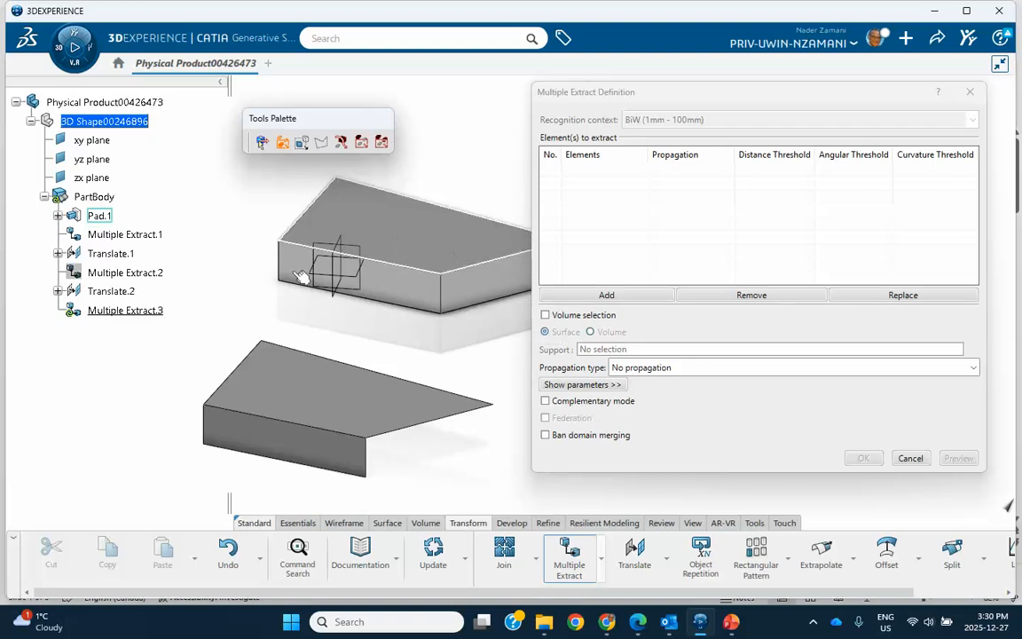
{"action": "right_click", "coordinate": [142, 240]}
{"action": "left_click", "coordinate": [191, 284]}
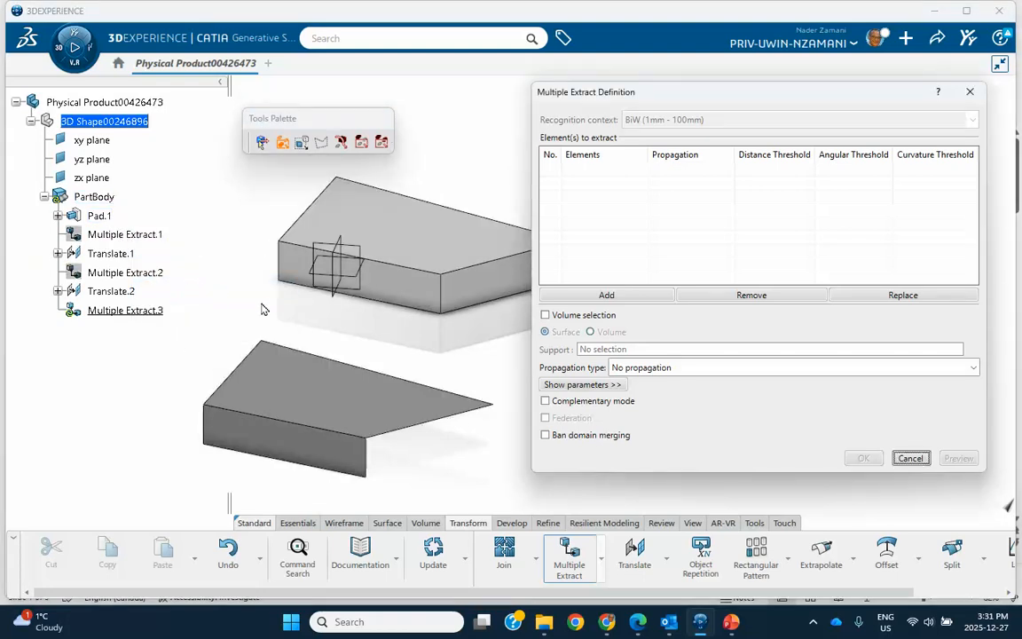
Pick five pad edges to extract without propagation: the two front top edges, the long rear top edge and the two vertical edges joining them.
{"action": "mouse_move", "coordinate": [462, 348]}
{"action": "middle_mouse_down"}
{"action": "mouse_move", "coordinate": [406, 338]}
{"action": "mouse_move", "coordinate": [406, 356]}
{"action": "mouse_move", "coordinate": [444, 352]}
{"action": "mouse_move", "coordinate": [403, 354]}
{"action": "mouse_move", "coordinate": [450, 361]}
{"action": "mouse_move", "coordinate": [449, 350]}
{"action": "middle_mouse_up"}
{"action": "left_click", "coordinate": [419, 282]}
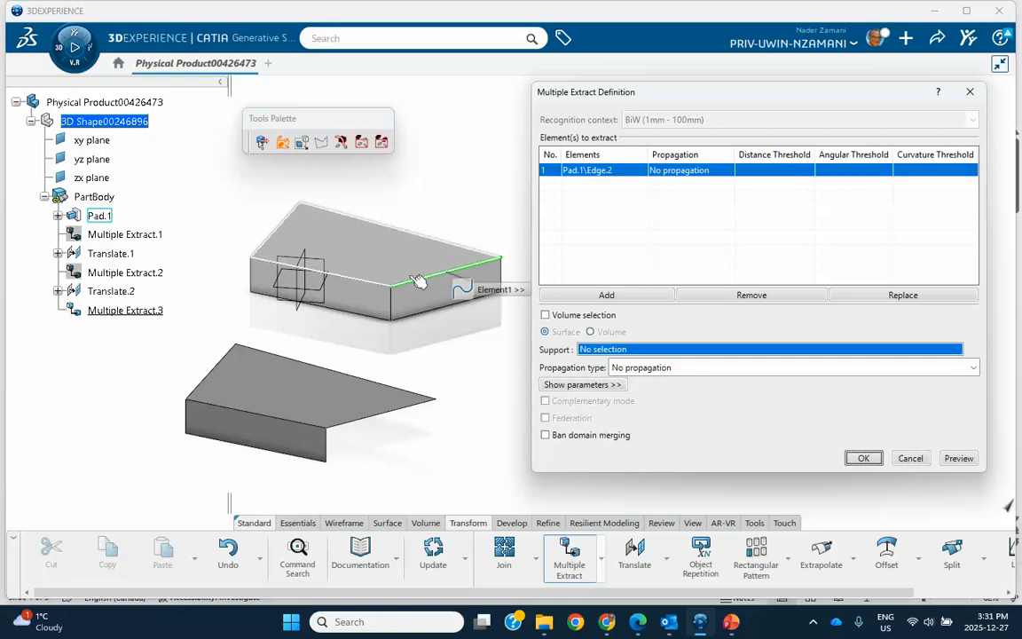
{"action": "left_click", "coordinate": [302, 269]}
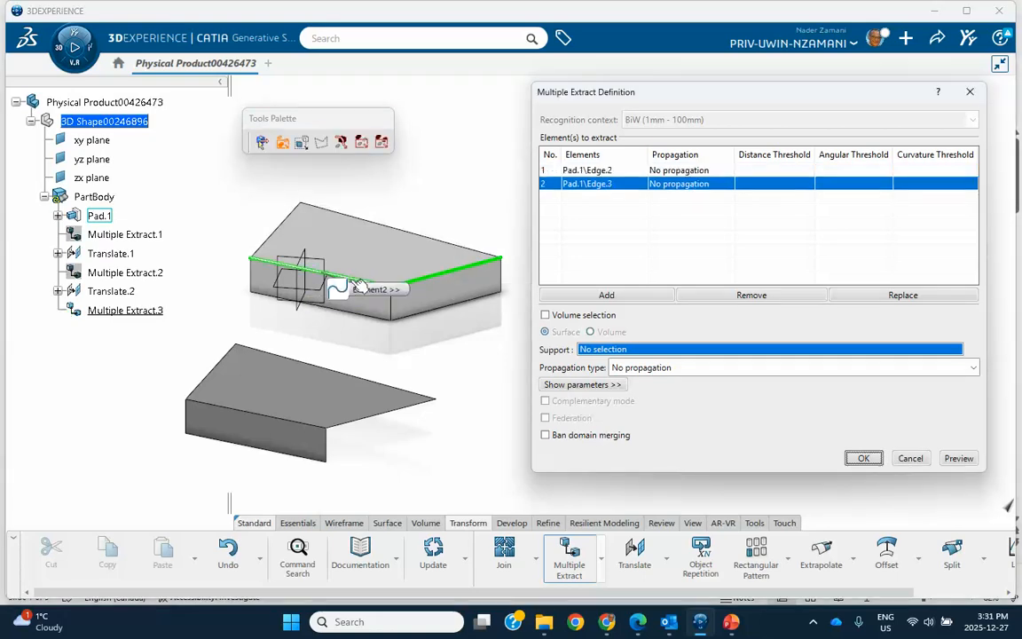
{"action": "left_click", "coordinate": [392, 309]}
{"action": "left_click", "coordinate": [438, 242]}
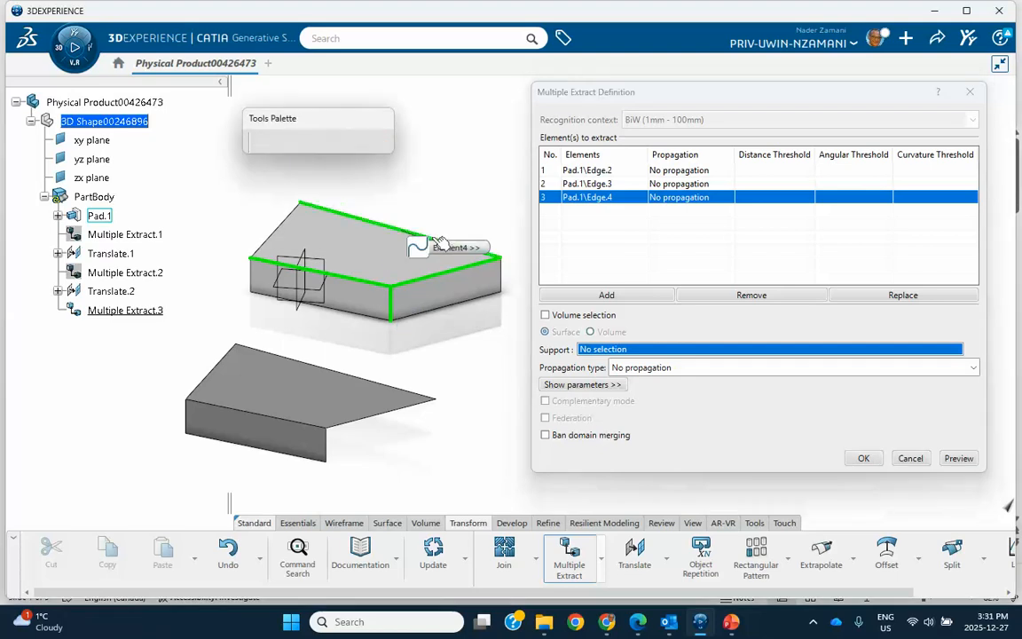
{"action": "left_click", "coordinate": [502, 282]}
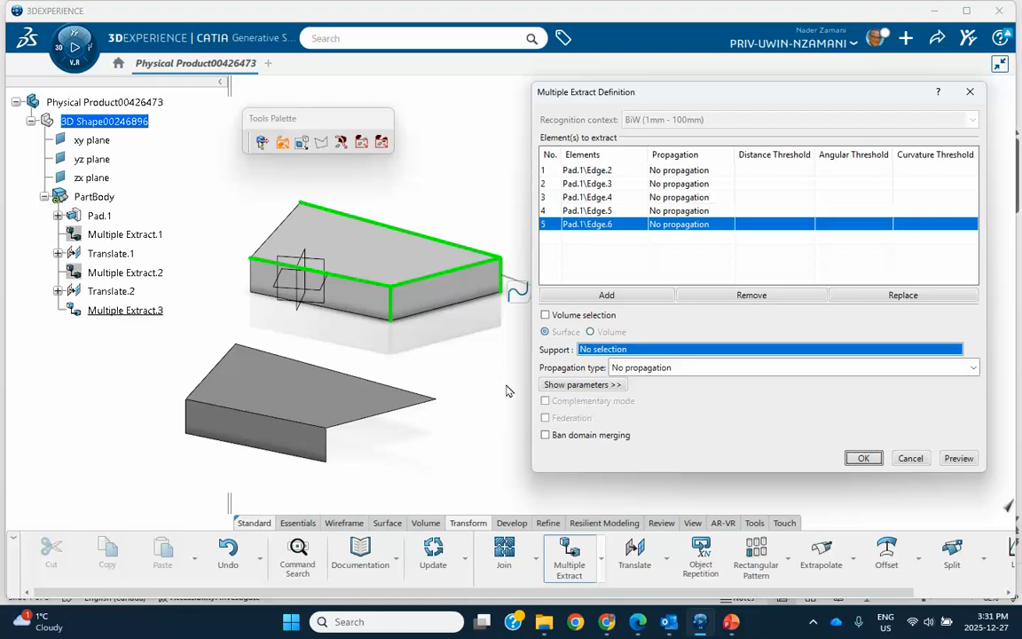
Complete the edge extraction, keeping all the disconnected sub-elements.
{"action": "left_click", "coordinate": [863, 458]}
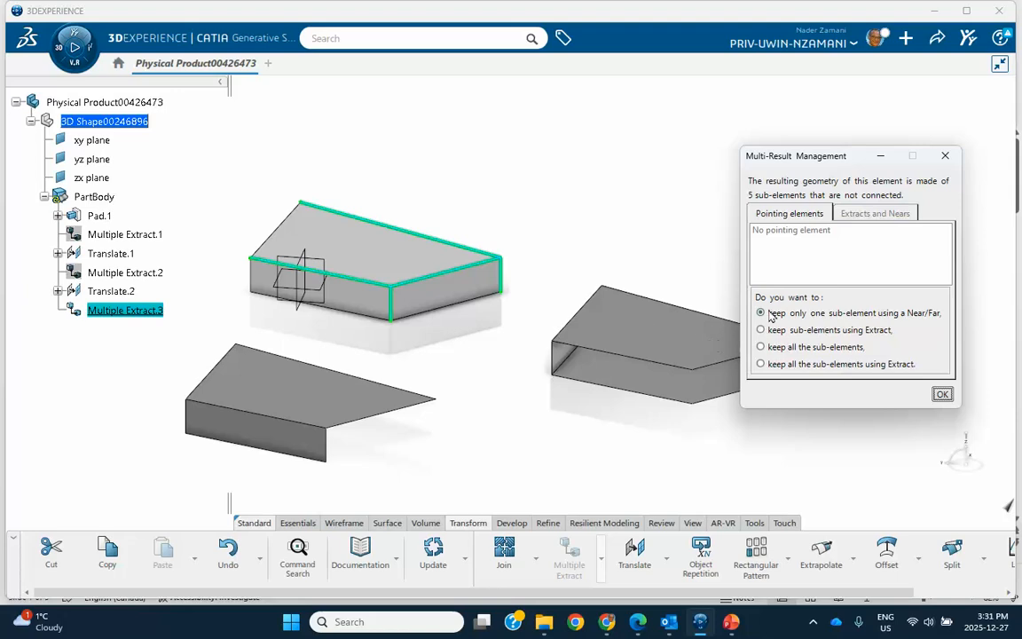
{"action": "middle_click_drag", "start_coordinate": [691, 424], "coordinate": [671, 429]}
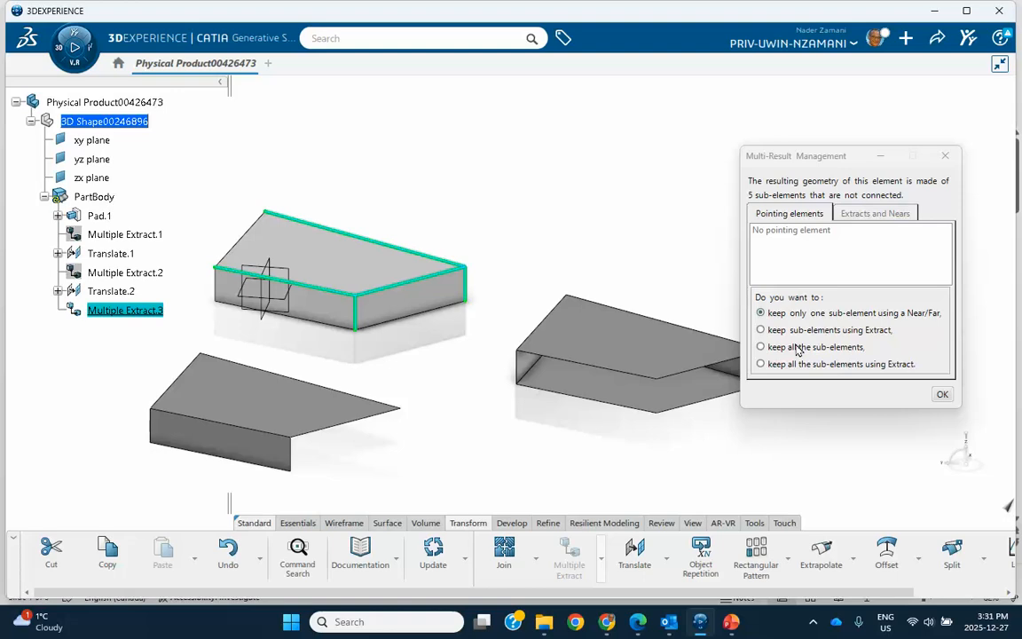
{"action": "left_click", "coordinate": [760, 347]}
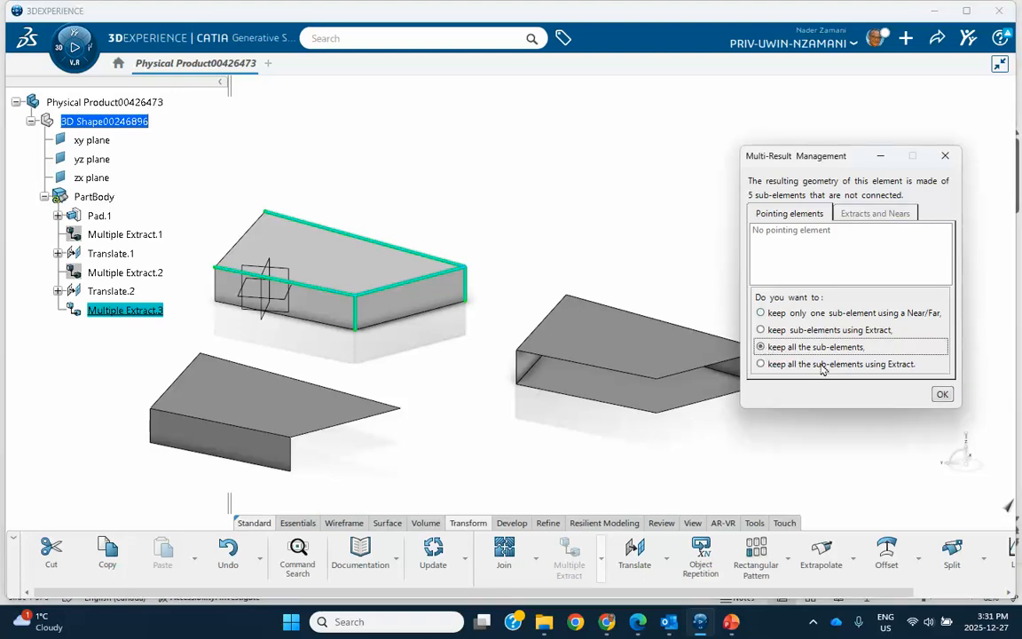
{"action": "left_click", "coordinate": [942, 396]}
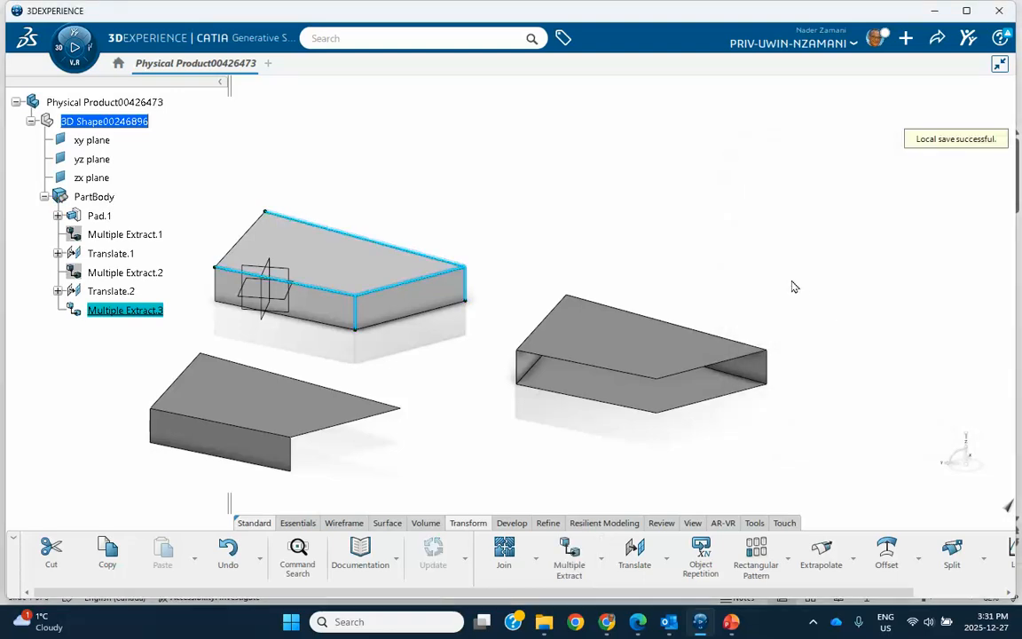
{"action": "left_click", "coordinate": [466, 522]}
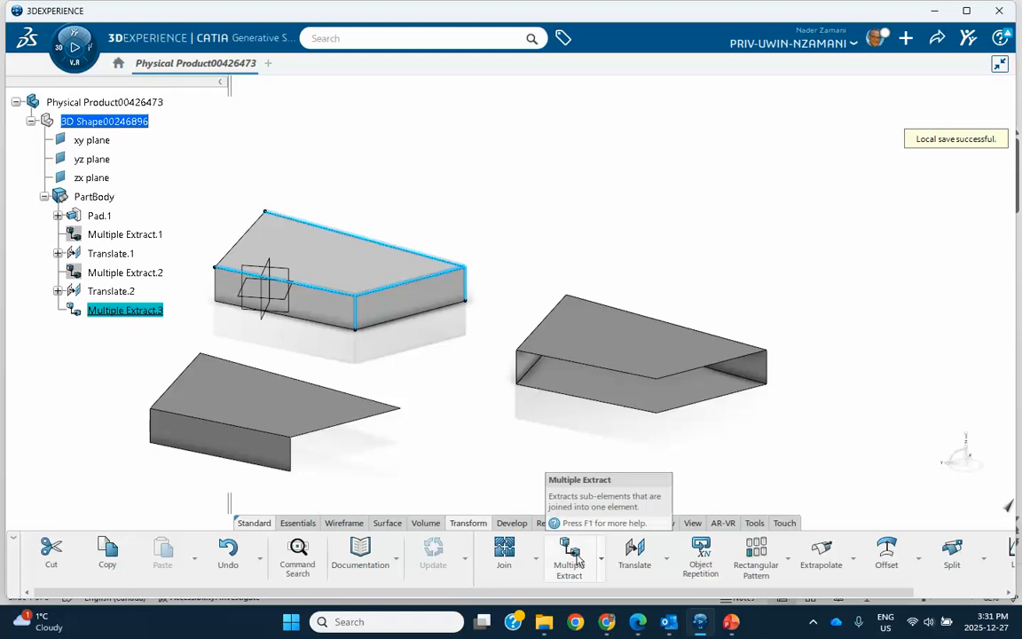
{"action": "left_click", "coordinate": [634, 550]}
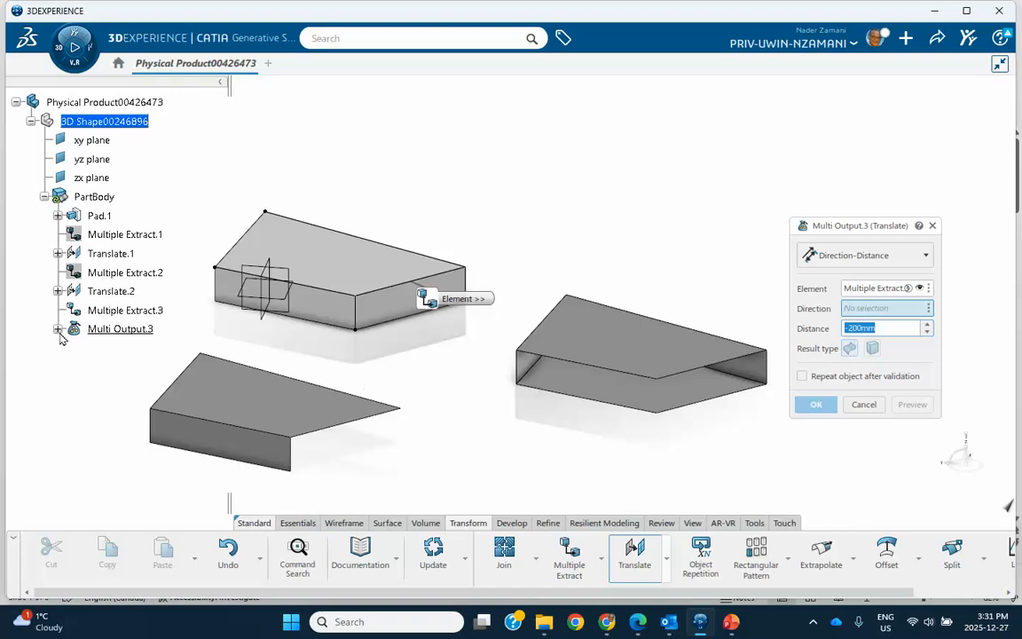
{"action": "left_click", "coordinate": [863, 403]}
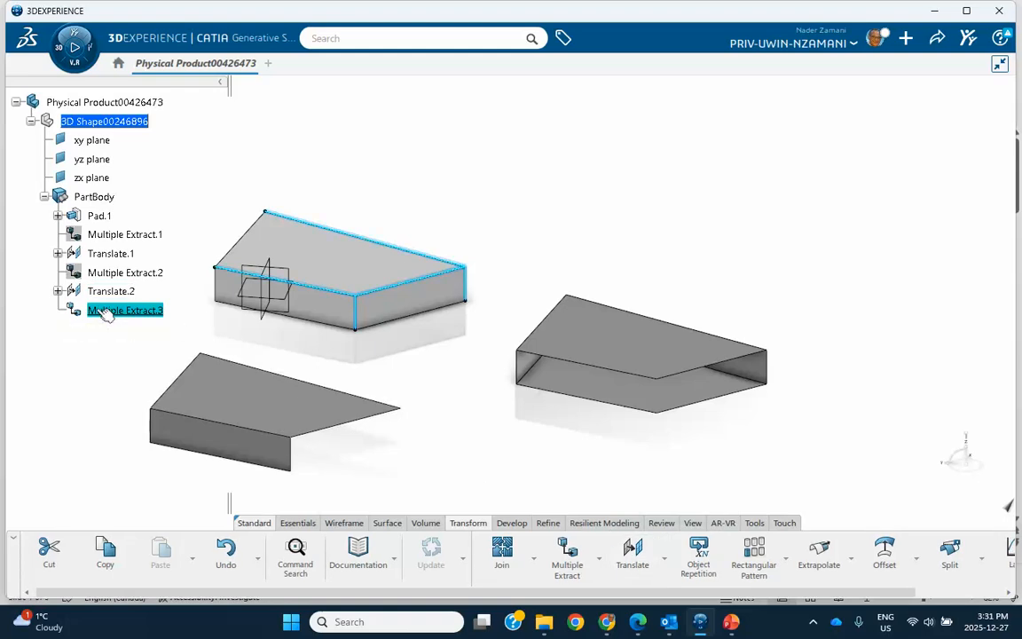
Translate Multiple Extract.3 -200 mm along the Z axis, keeping all the disconnected sub-elements.
{"action": "left_click", "coordinate": [633, 550]}
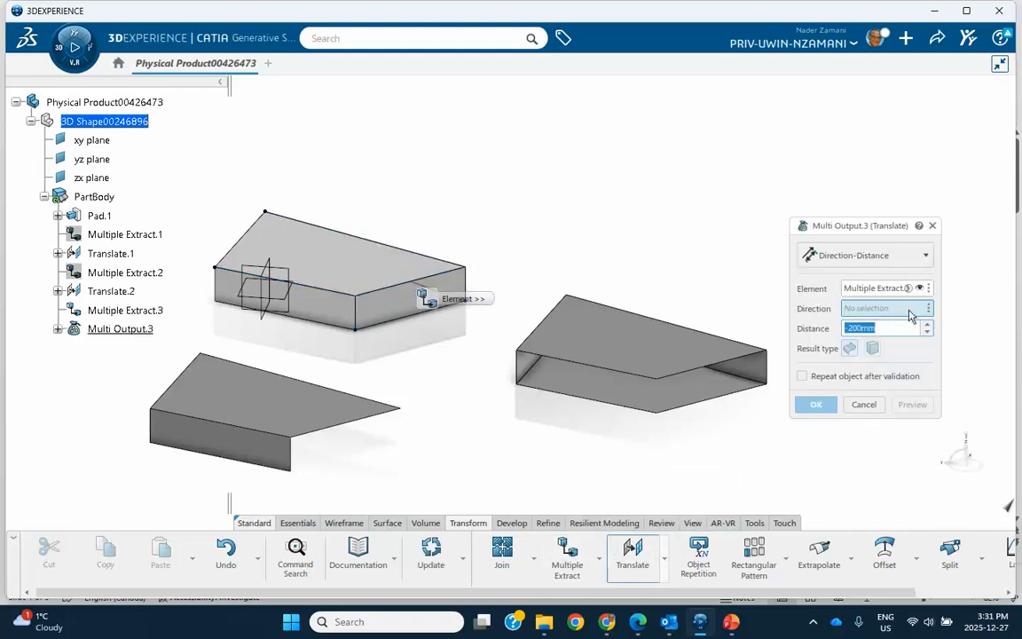
{"action": "right_click", "coordinate": [911, 315]}
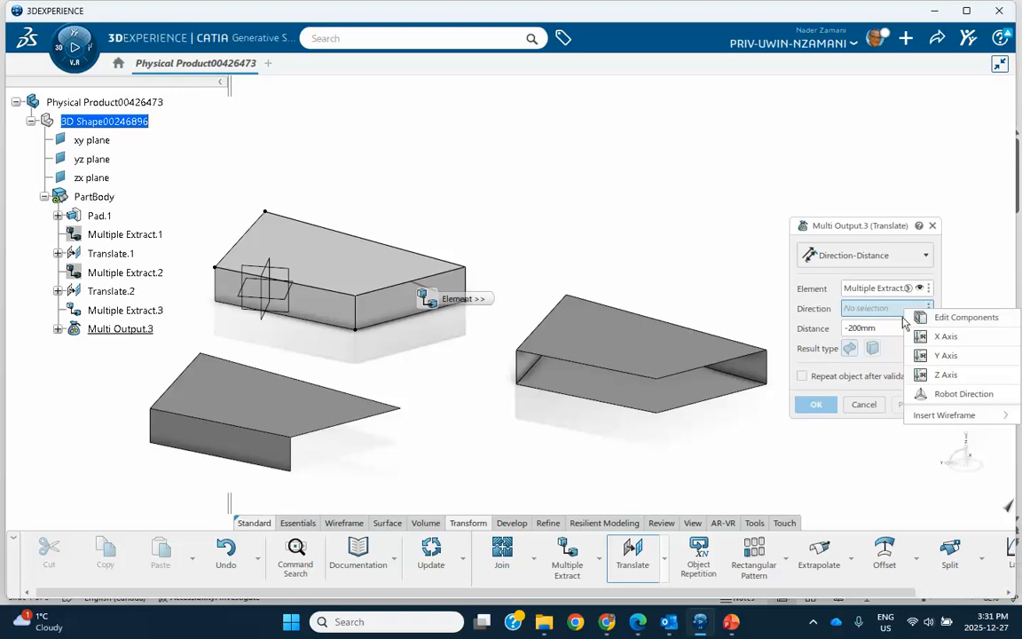
{"action": "left_click", "coordinate": [929, 374]}
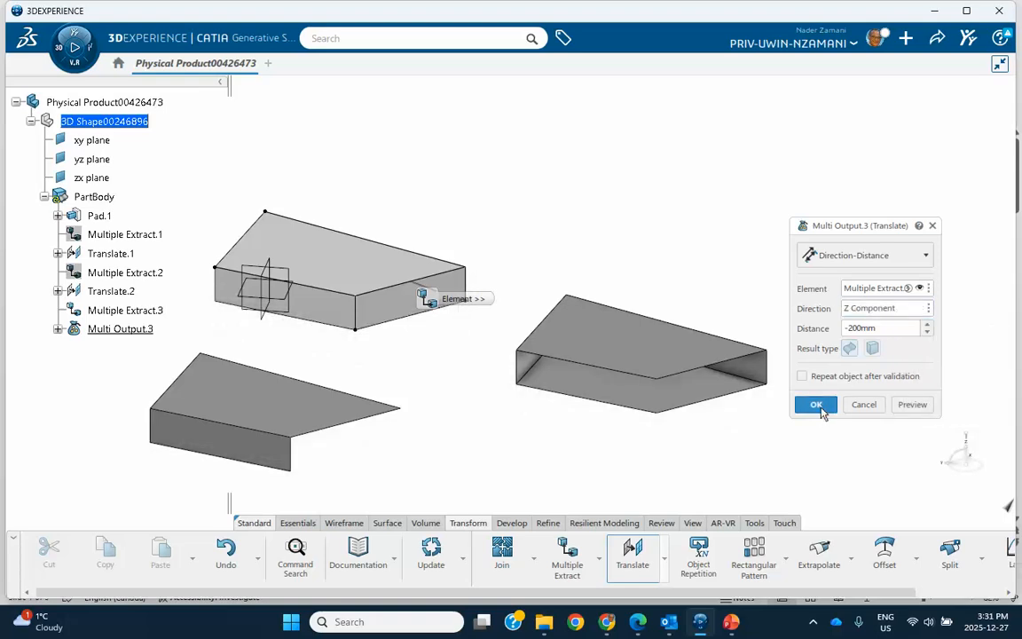
{"action": "left_click", "coordinate": [816, 405]}
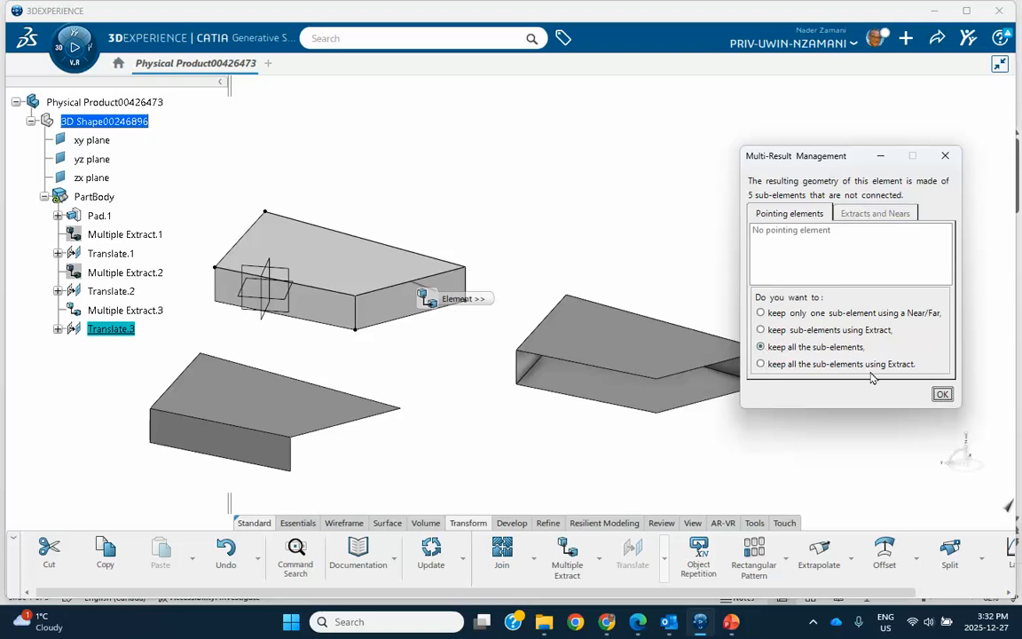
{"action": "left_click", "coordinate": [941, 394]}
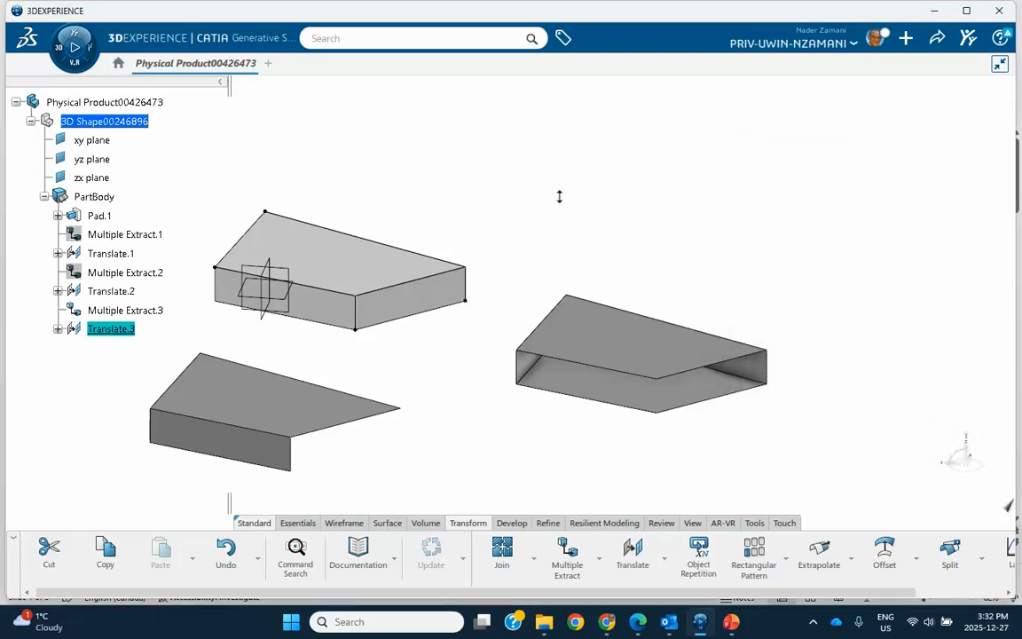
Start another Multiple Extract without propagation and pick the far vertical edge, the adjoining front top edge and the long rear top edge of the pad.
{"action": "middle_click_drag", "start_coordinate": [559, 196], "coordinate": [568, 290]}
{"action": "left_click", "coordinate": [548, 434]}
{"action": "middle_click_drag", "start_coordinate": [548, 434], "coordinate": [492, 352]}
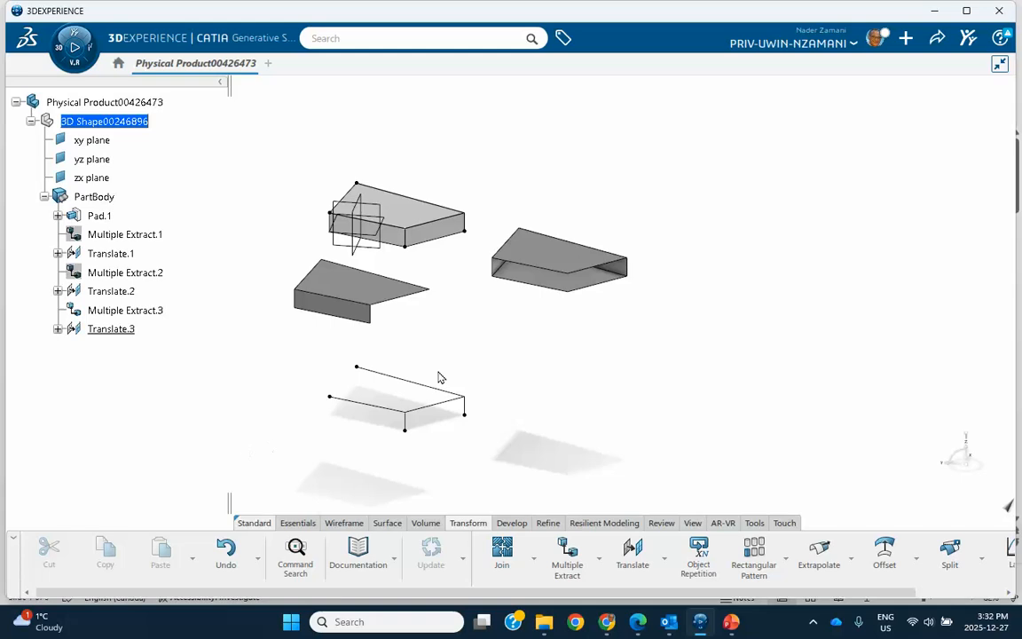
{"action": "left_click", "coordinate": [567, 557]}
{"action": "middle_click_drag", "start_coordinate": [494, 330], "coordinate": [455, 349]}
{"action": "left_click", "coordinate": [426, 254]}
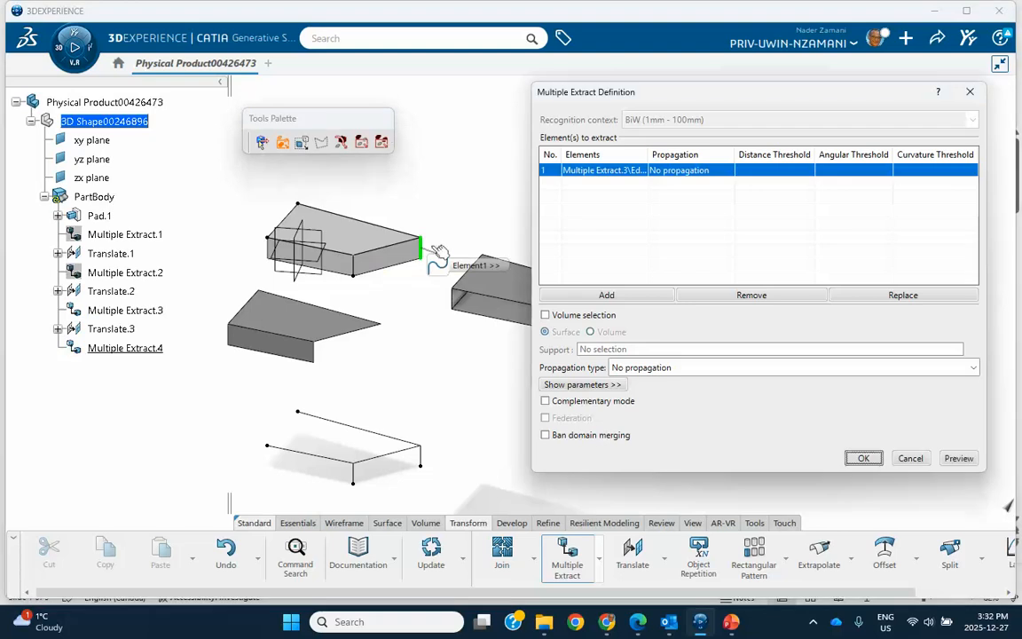
{"action": "left_click", "coordinate": [418, 248]}
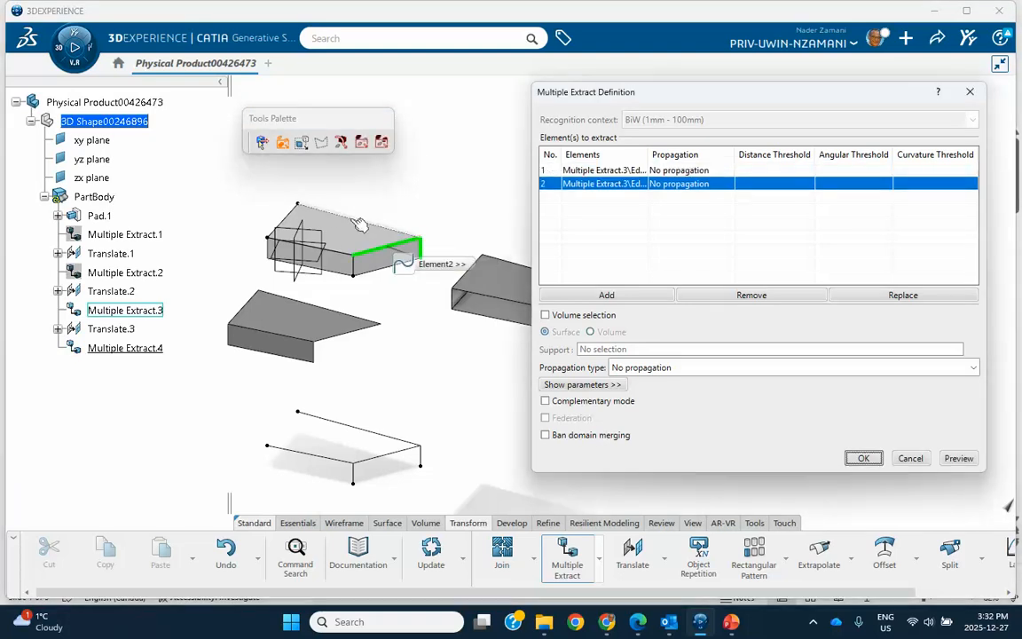
{"action": "left_click", "coordinate": [355, 219]}
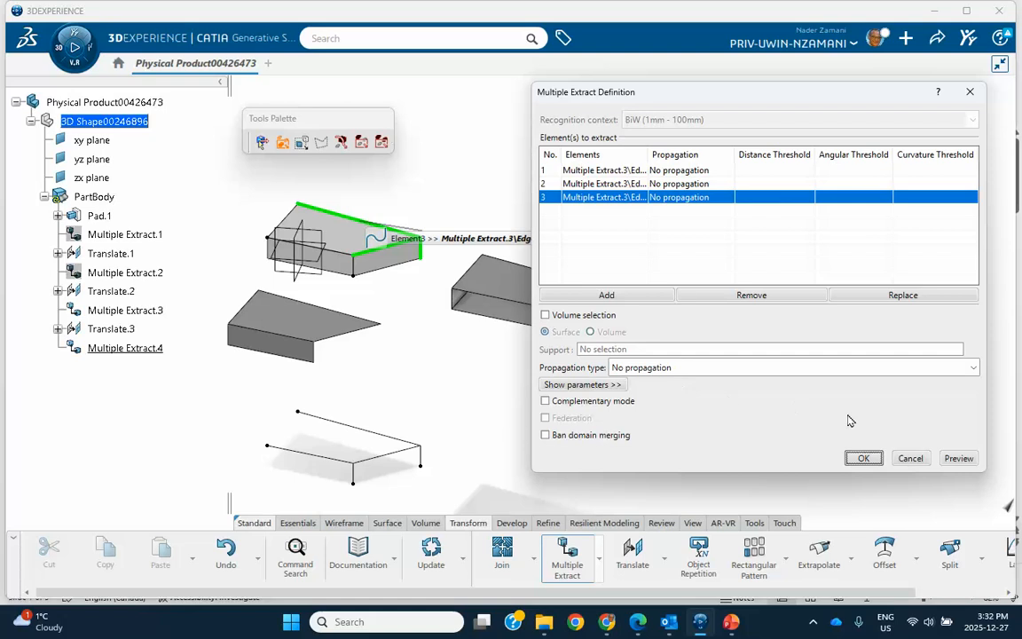
Complete the three-edge extraction, keeping all the sub-elements using Extract so each edge becomes a separate feature.
{"action": "left_click", "coordinate": [859, 457]}
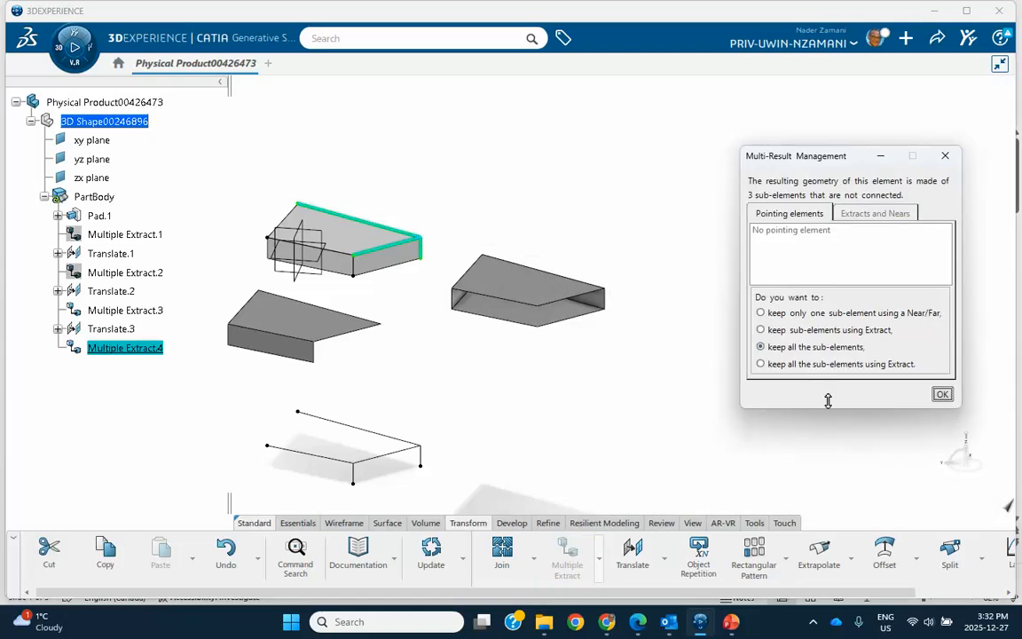
{"action": "left_click", "coordinate": [761, 365]}
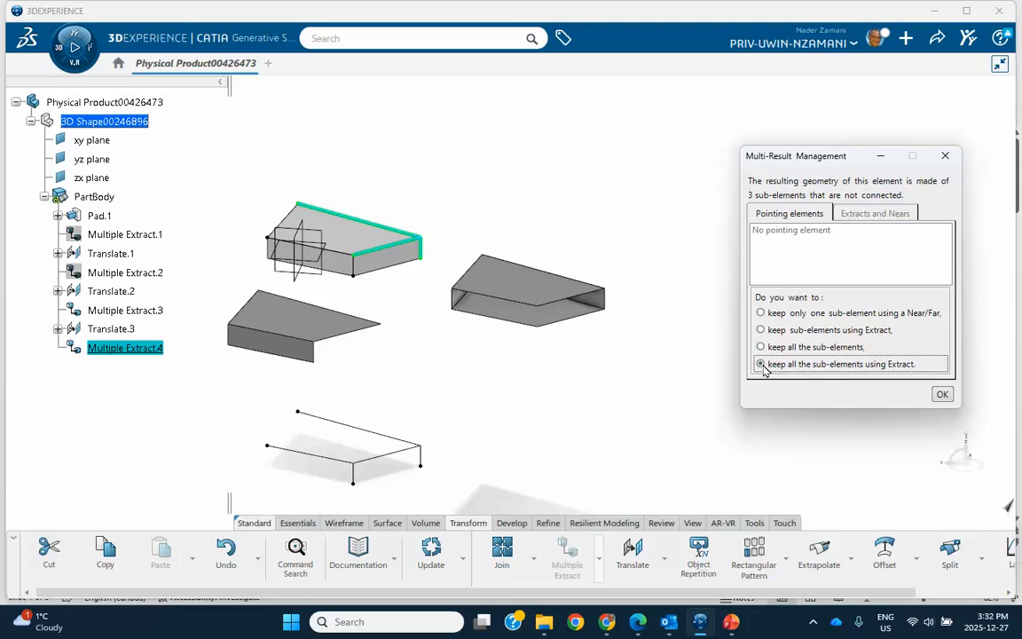
{"action": "left_click", "coordinate": [942, 395]}
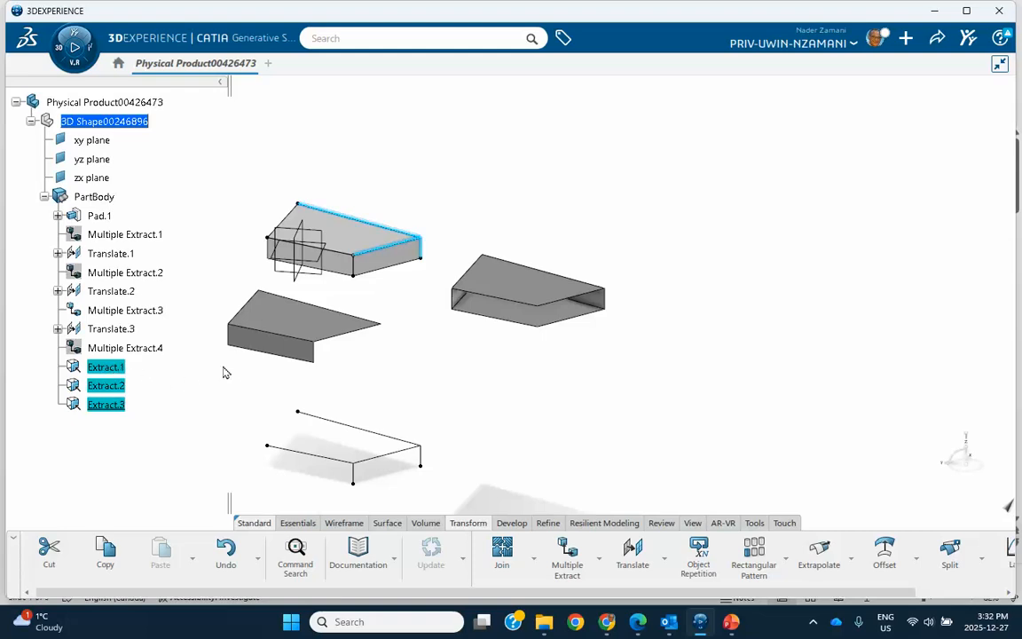
Translate only Extract.1, the single vertical edge, along the X axis in the negative direction, beyond the translated pair of faces.
{"action": "left_click", "coordinate": [528, 373]}
{"action": "left_click", "coordinate": [105, 366]}
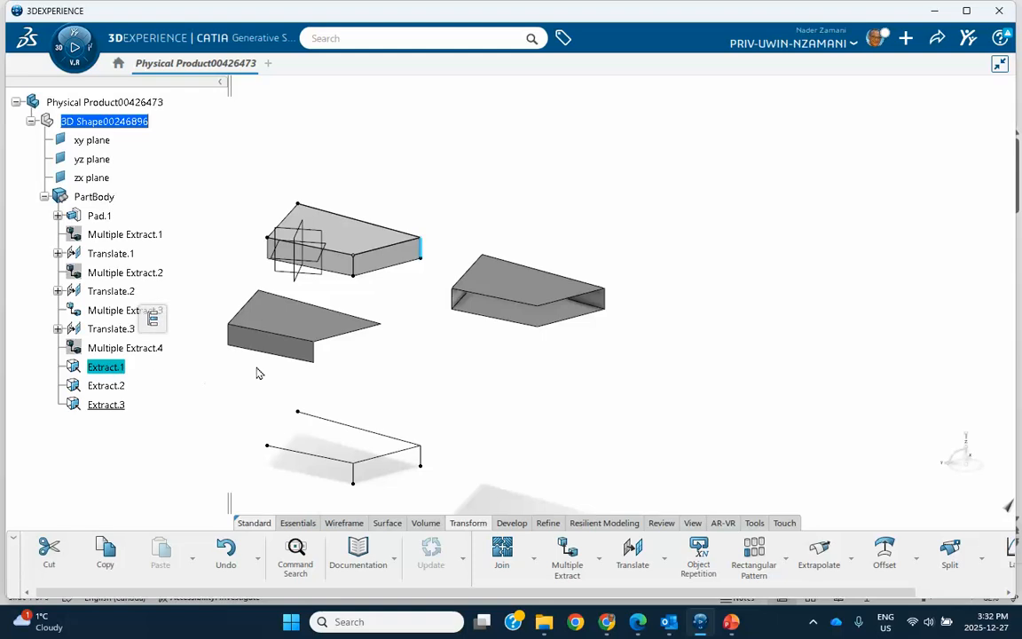
{"action": "left_click", "coordinate": [632, 550]}
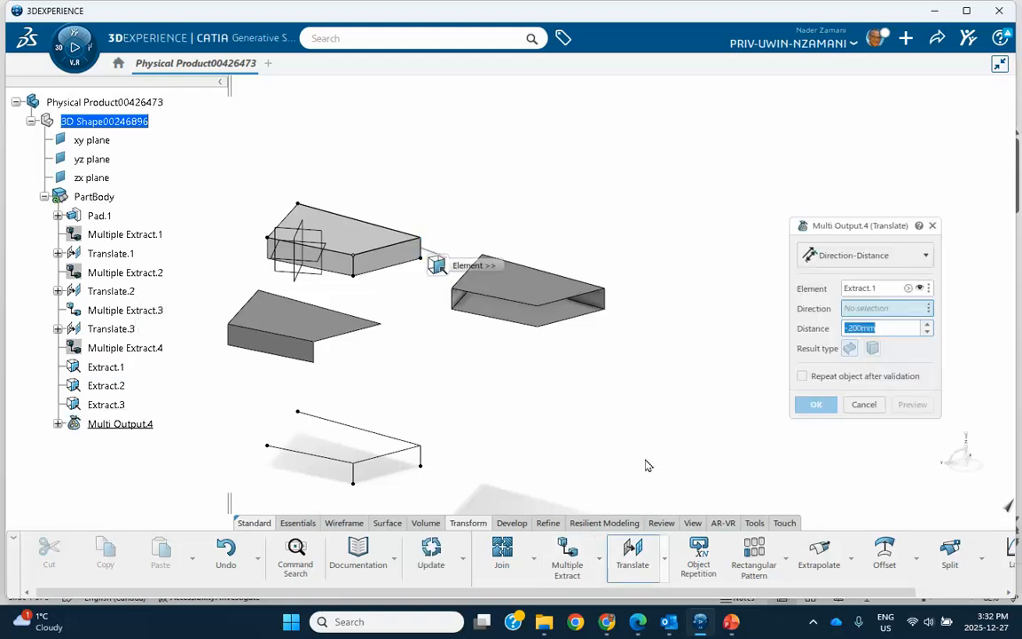
{"action": "right_click", "coordinate": [902, 313]}
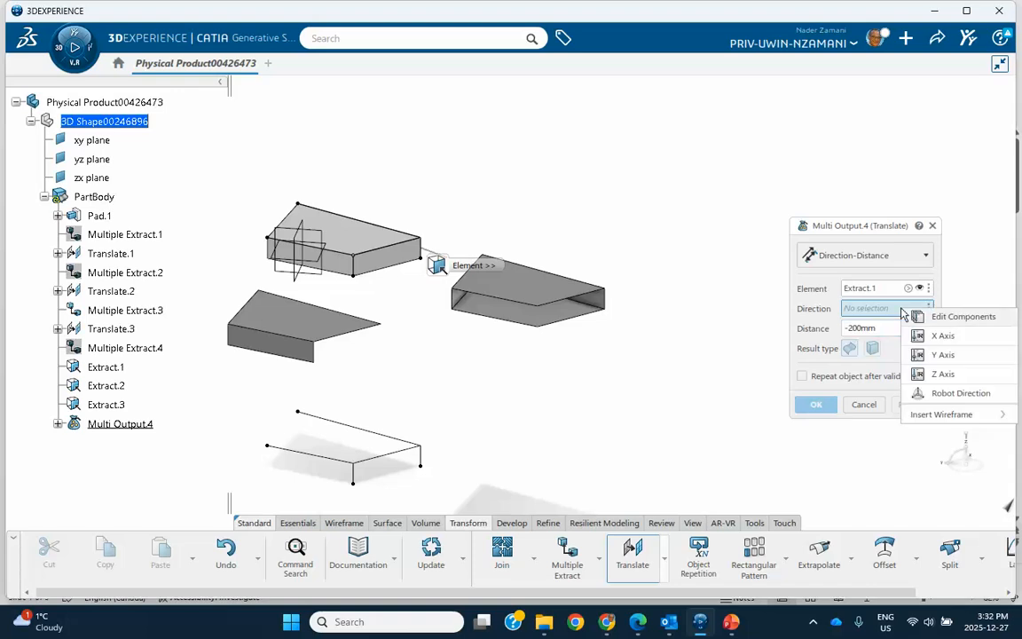
{"action": "left_click", "coordinate": [940, 336]}
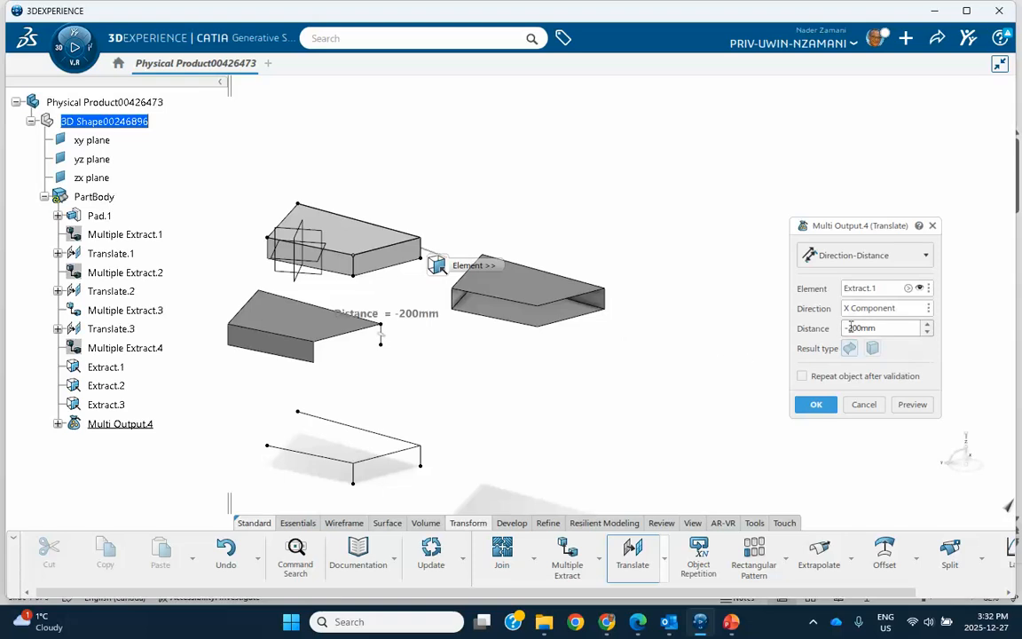
{"action": "key", "text": "BackSpace"}
{"action": "key", "text": "BackSpace"}
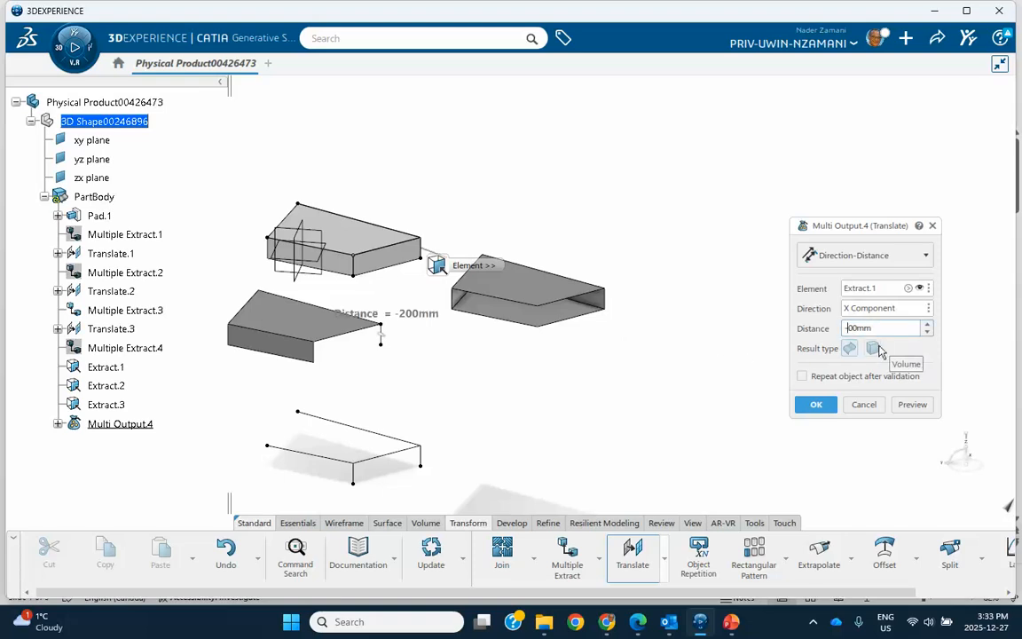
{"action": "left_click", "coordinate": [832, 406]}
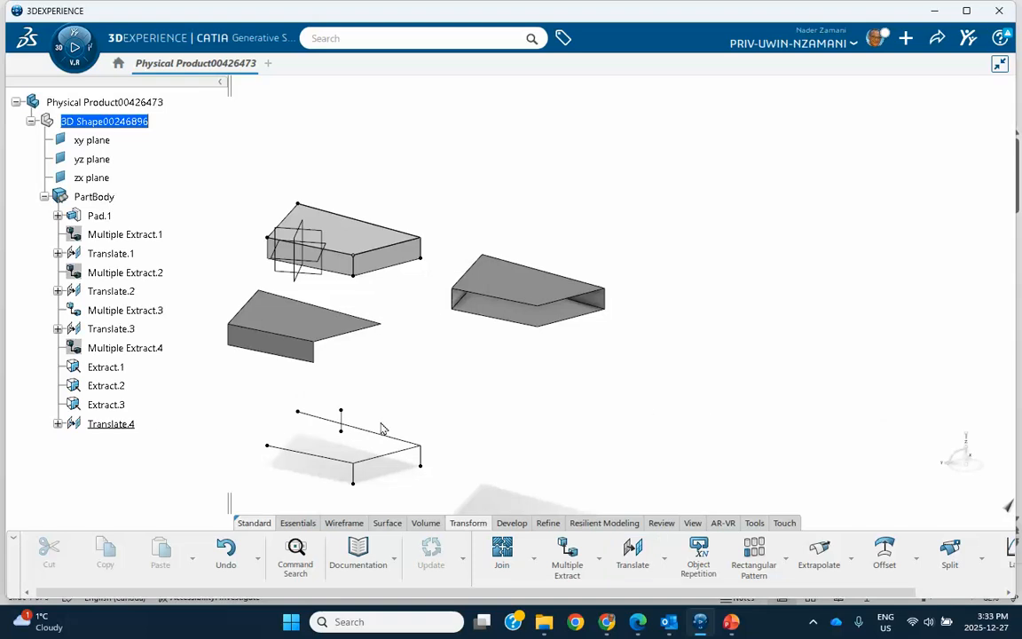
Open a new Multiple Extract definition and review the available propagation types, leaving No propagation selected.
{"action": "middle_click_drag", "start_coordinate": [534, 430], "coordinate": [278, 405]}
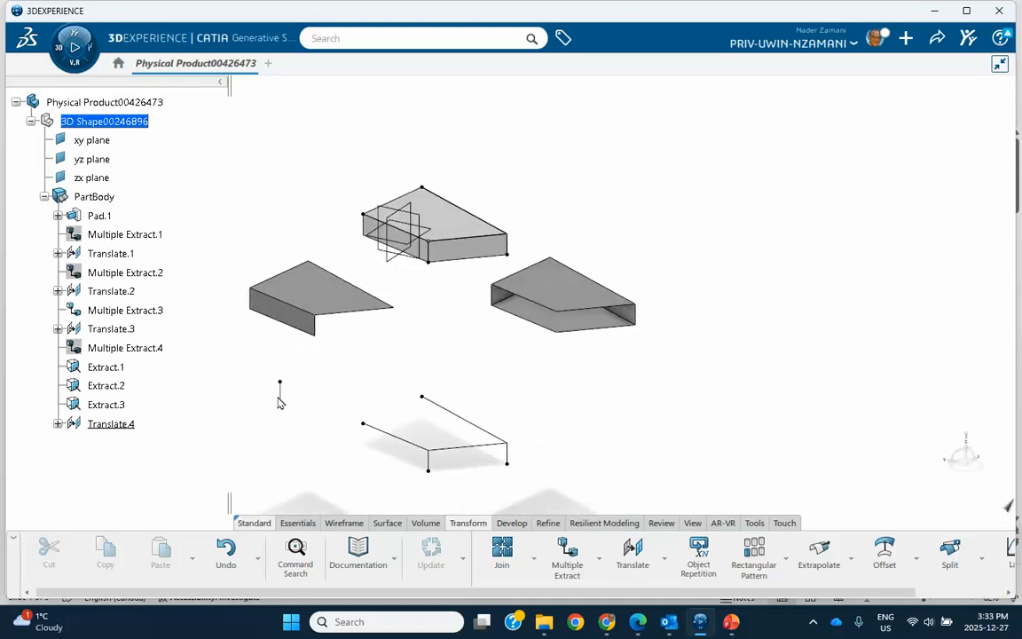
{"action": "middle_click_drag", "start_coordinate": [591, 424], "coordinate": [542, 429]}
{"action": "left_click", "coordinate": [567, 554]}
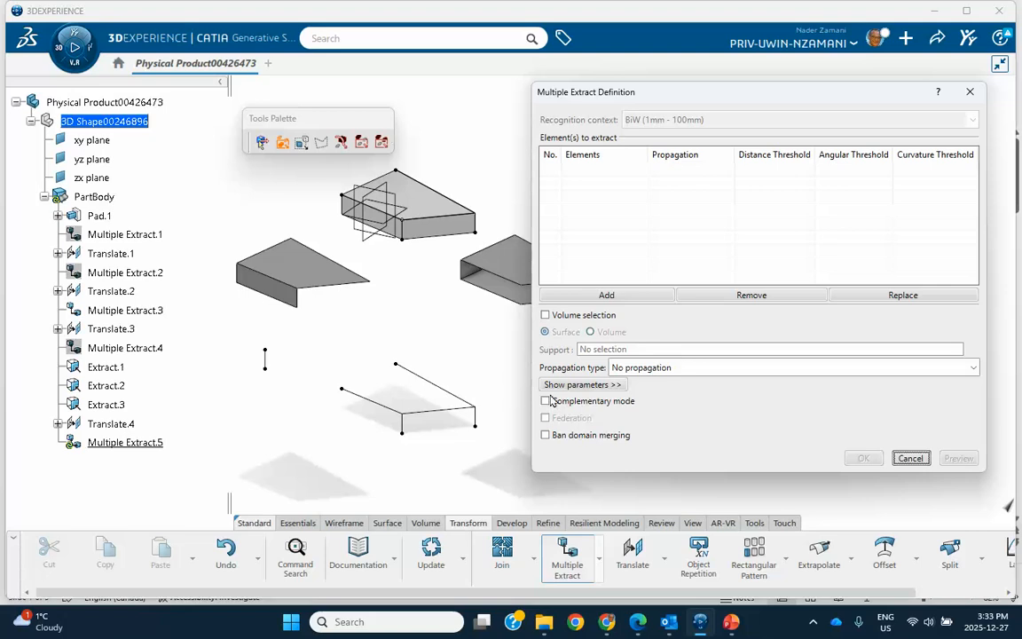
{"action": "left_click", "coordinate": [964, 368]}
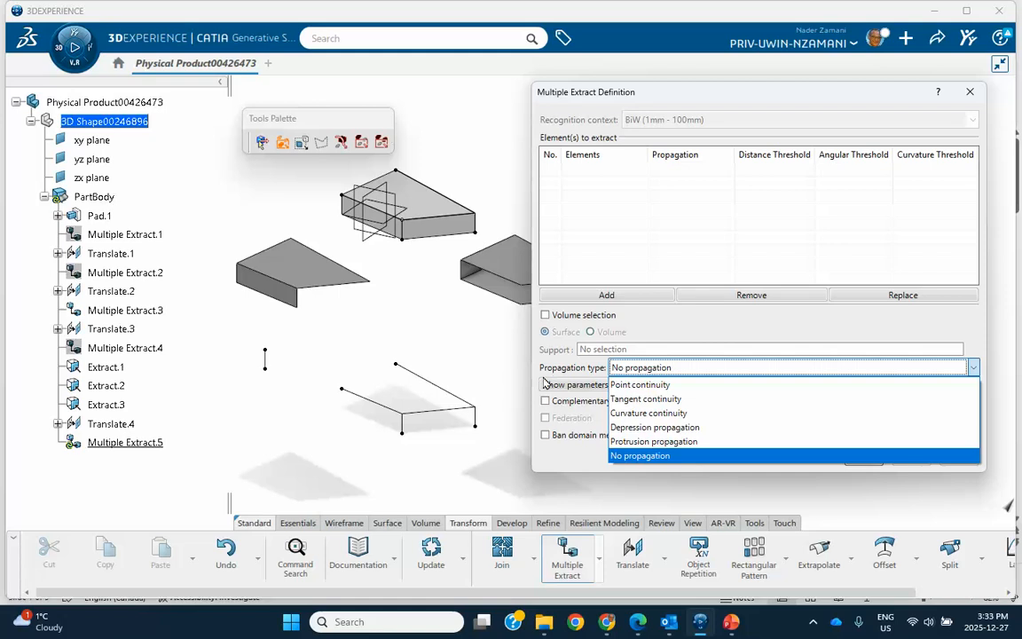
{"action": "left_click", "coordinate": [551, 470]}
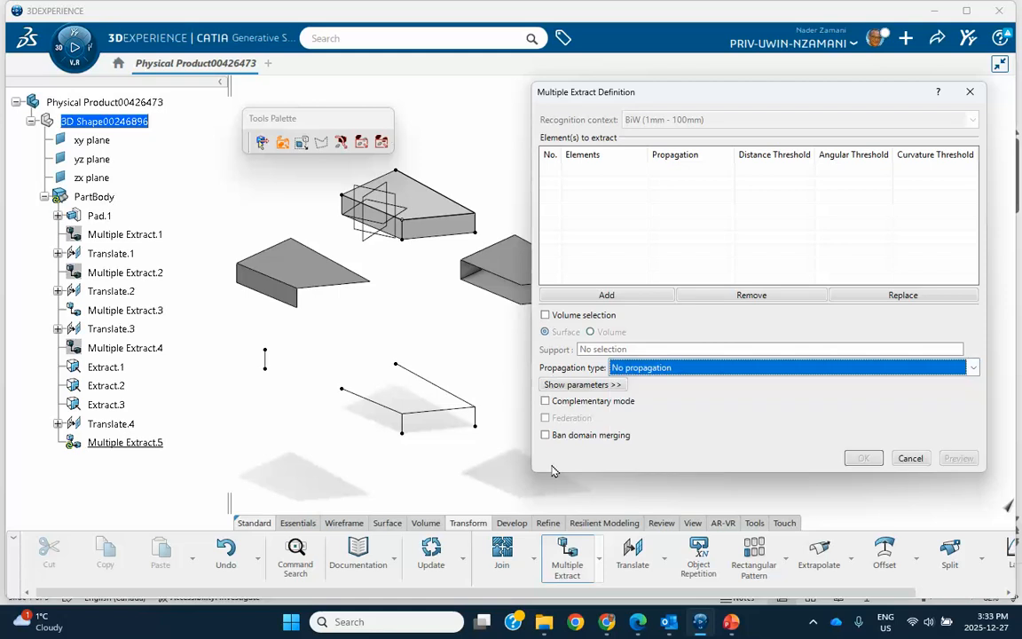
Switch to the PowerPoint presentation and review the Multiple Extract documentation on slides 3 and 4.
{"action": "left_click", "coordinate": [731, 621]}
{"action": "left_click", "coordinate": [58, 397]}
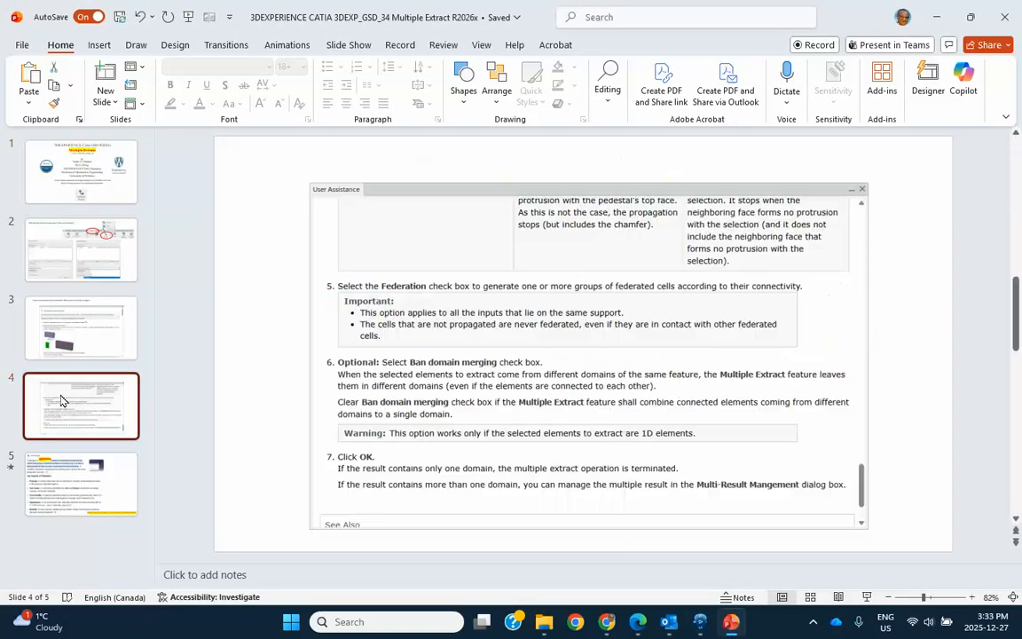
{"action": "left_click", "coordinate": [78, 346]}
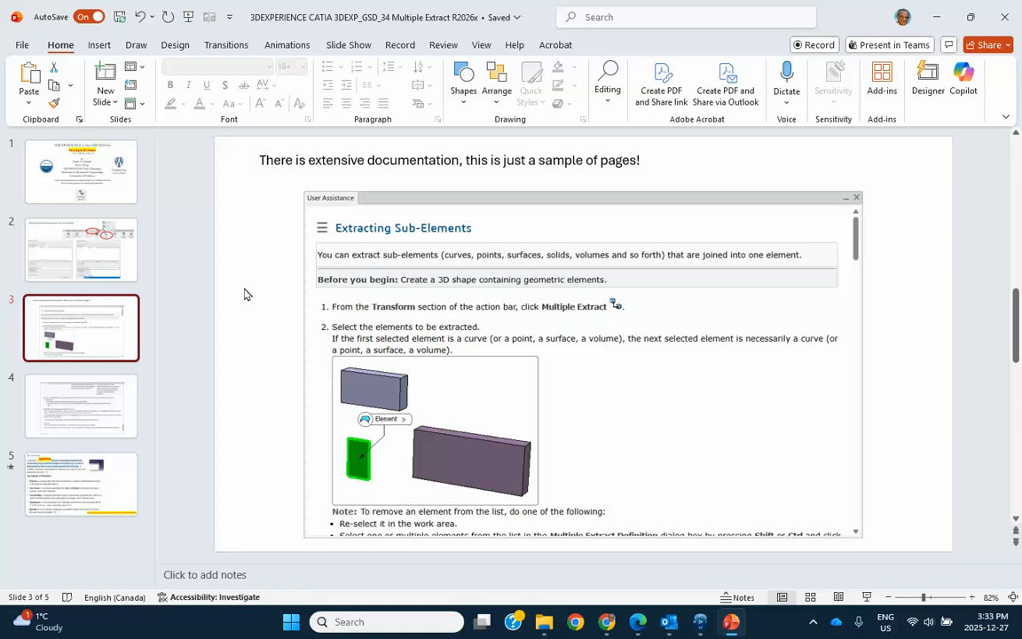
{"action": "left_click", "coordinate": [103, 400]}
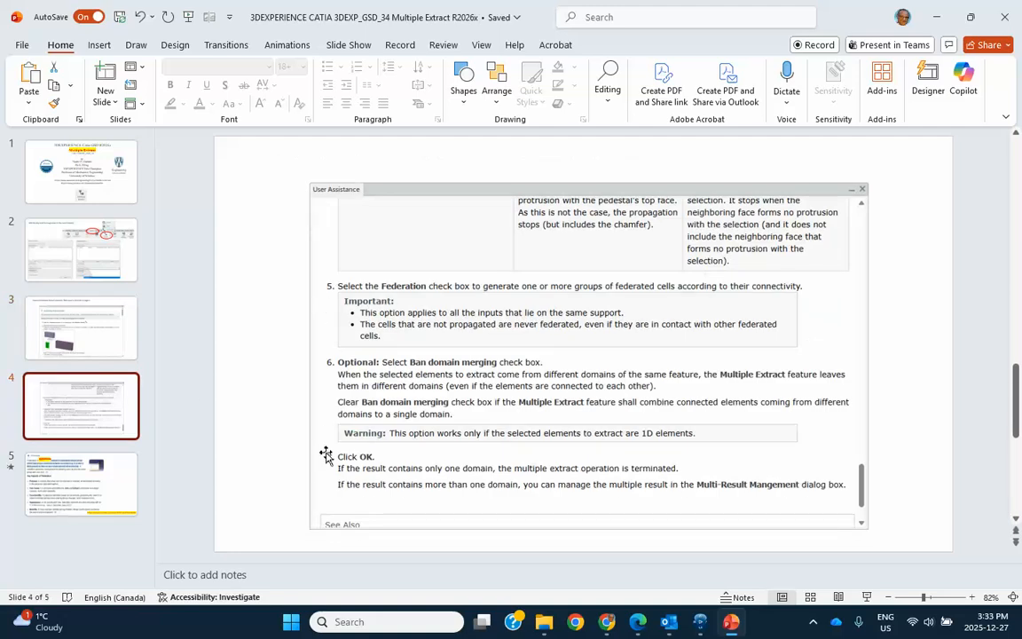